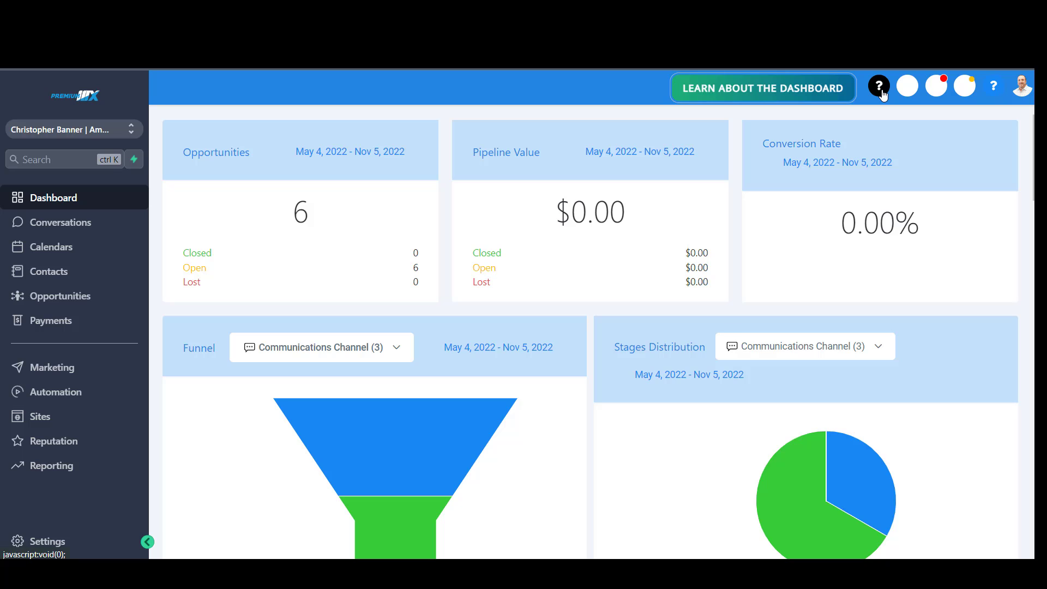
- Open the help library and search it for "Calendars"
click(881, 92)
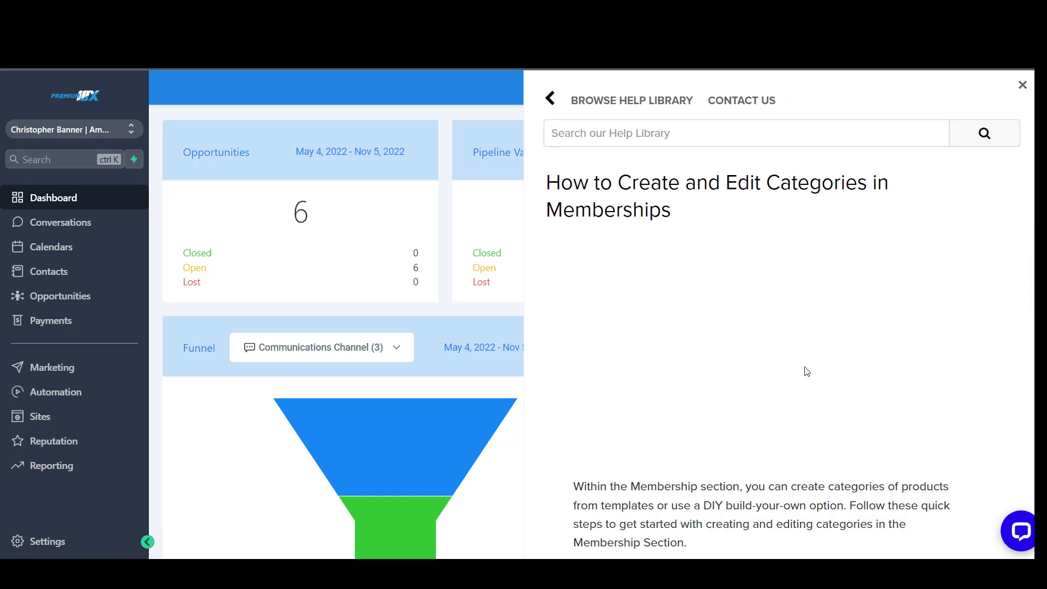
click(627, 140)
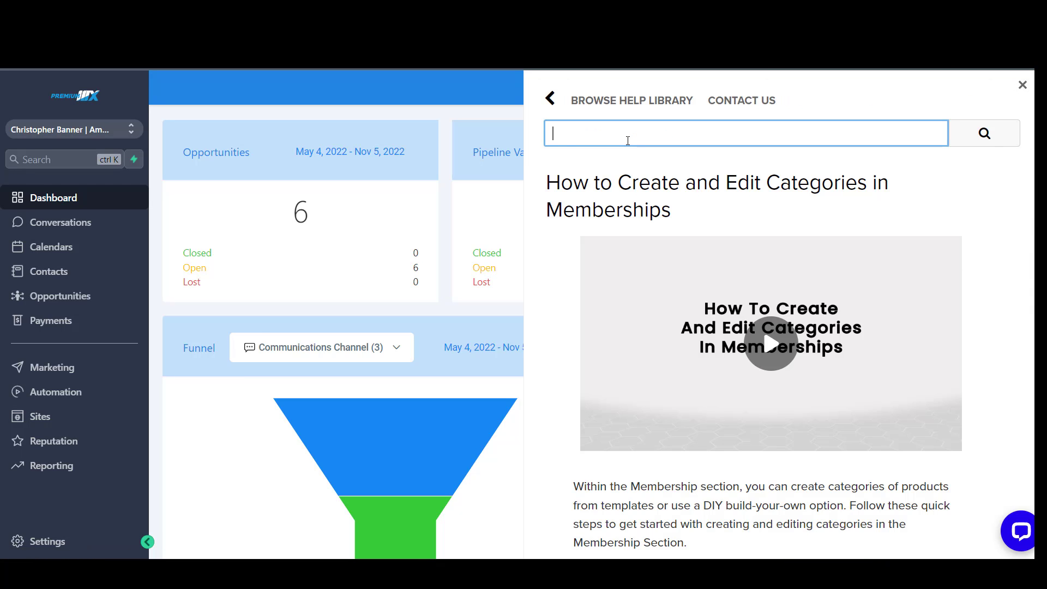
text(Calendars)
key(Return)
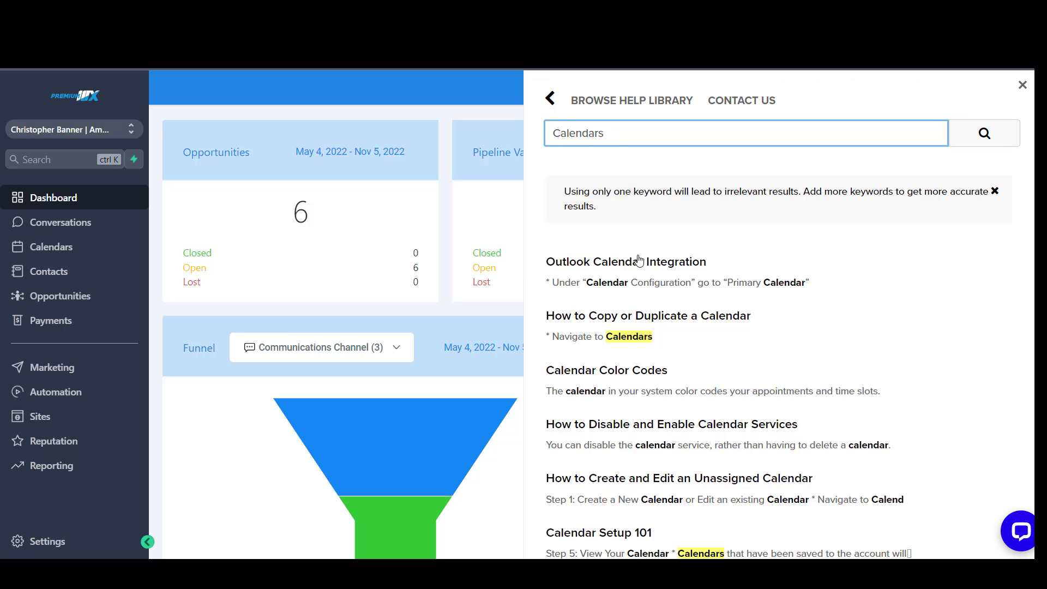
- Browse the calendar help articles in the search results, and close the help library
scroll(858, 300, down, 3)
scroll(861, 300, down, 3)
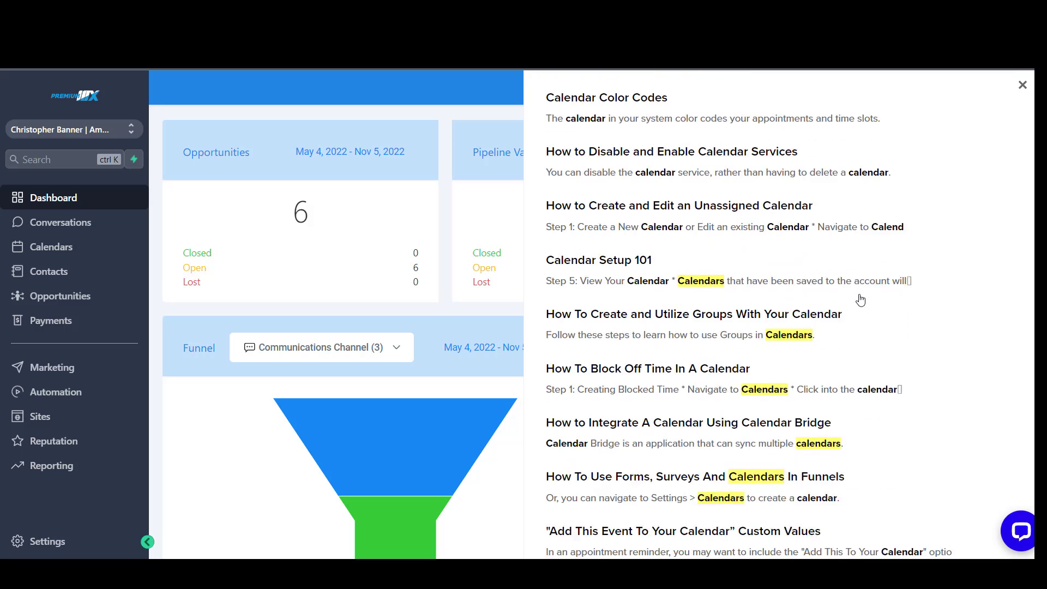
scroll(861, 300, down, 10)
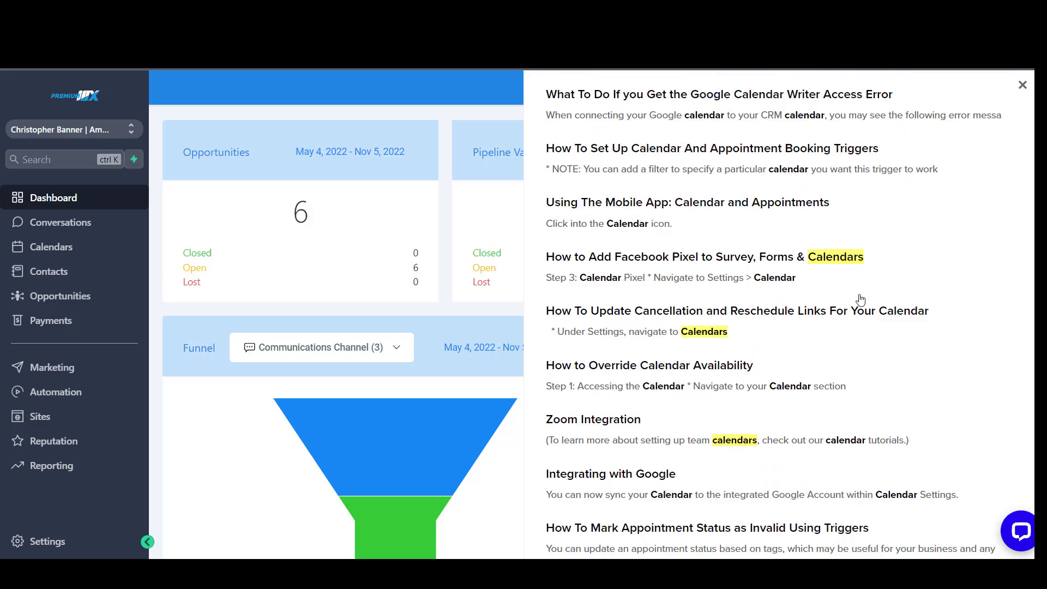
scroll(860, 300, down, 1)
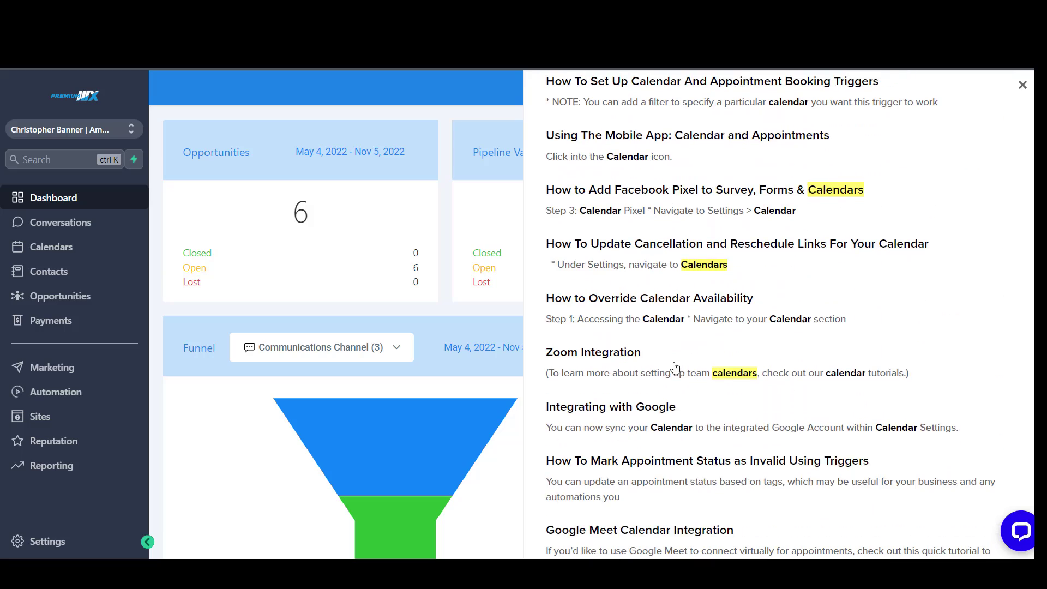
scroll(676, 367, up, 7)
scroll(619, 364, down, 5)
scroll(619, 364, down, 1)
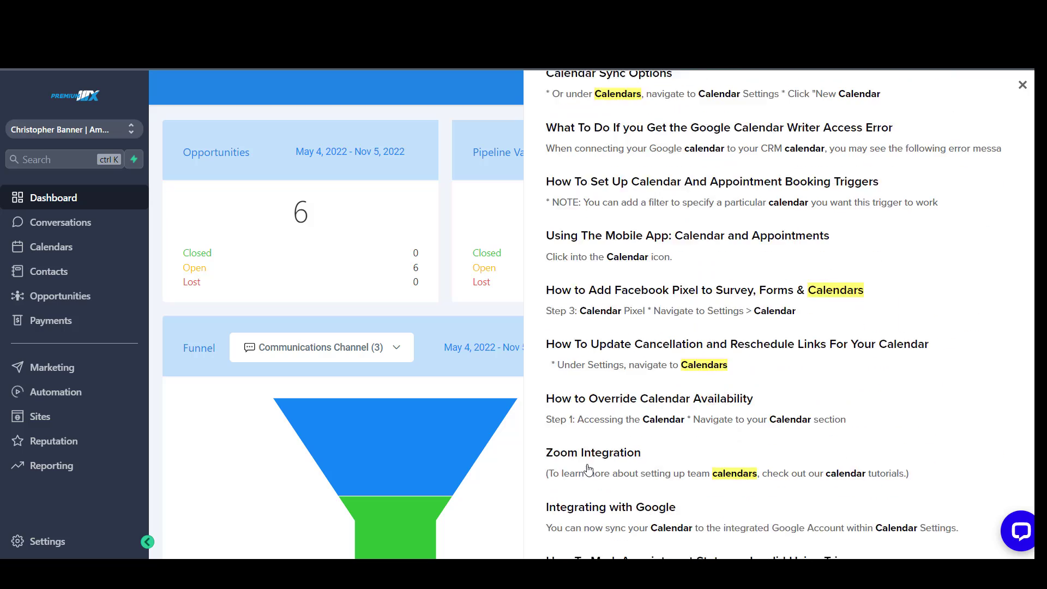
scroll(578, 480, up, 6)
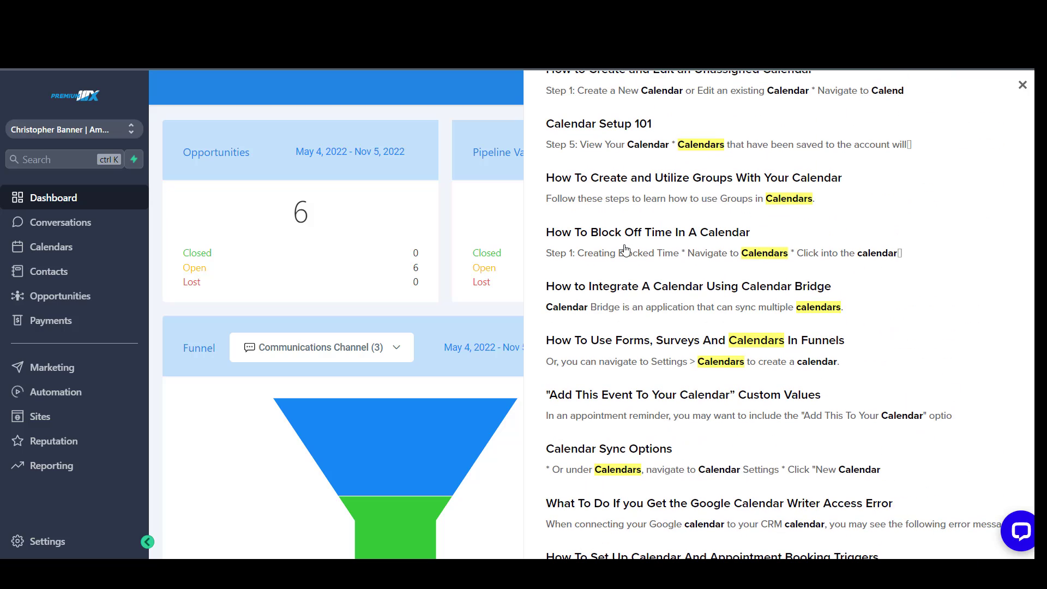
scroll(684, 210, up, 5)
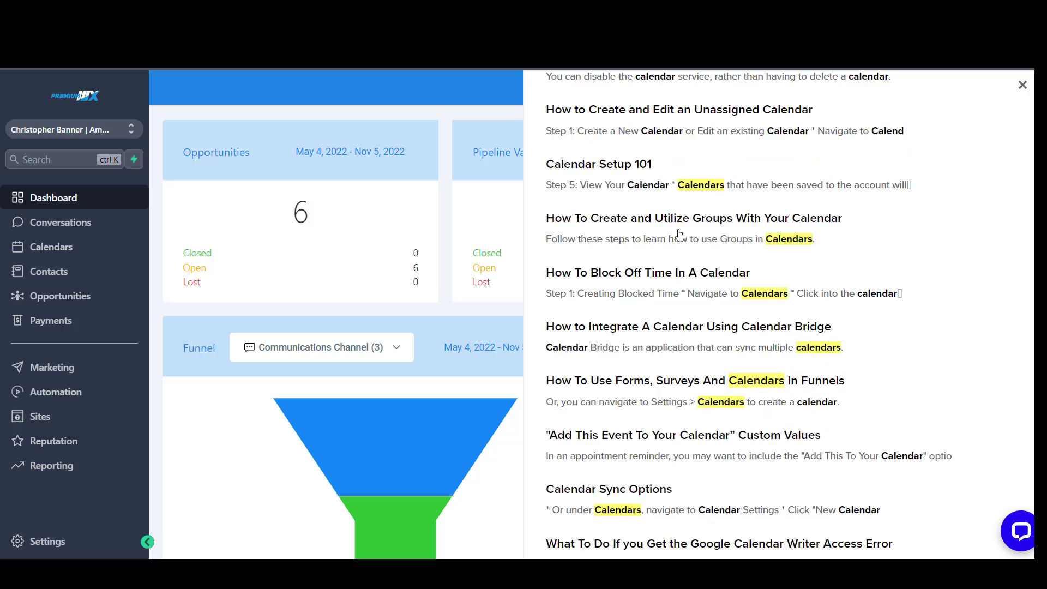
scroll(679, 306, up, 2)
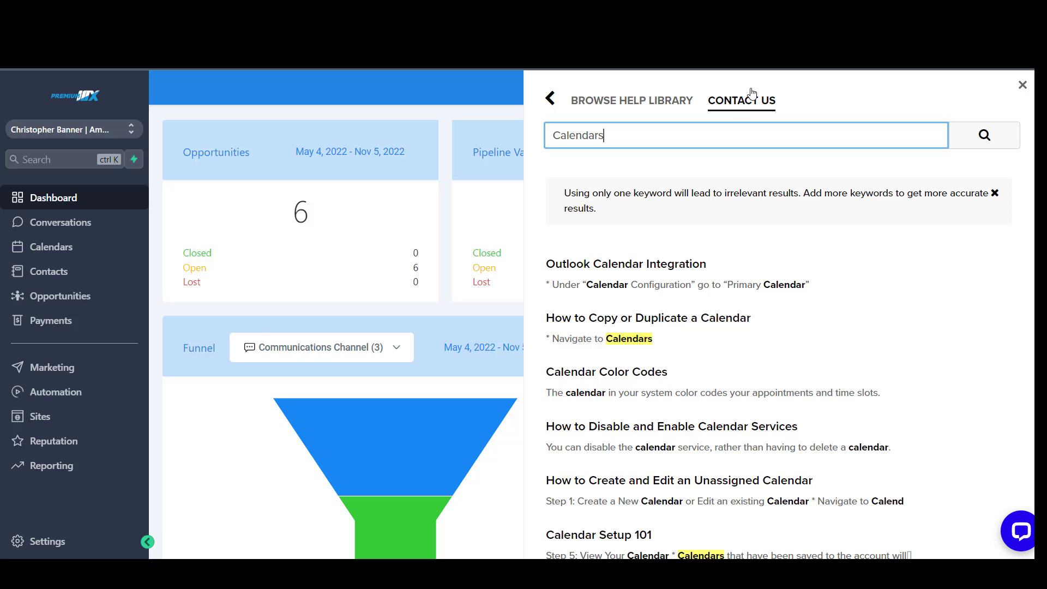
click(550, 99)
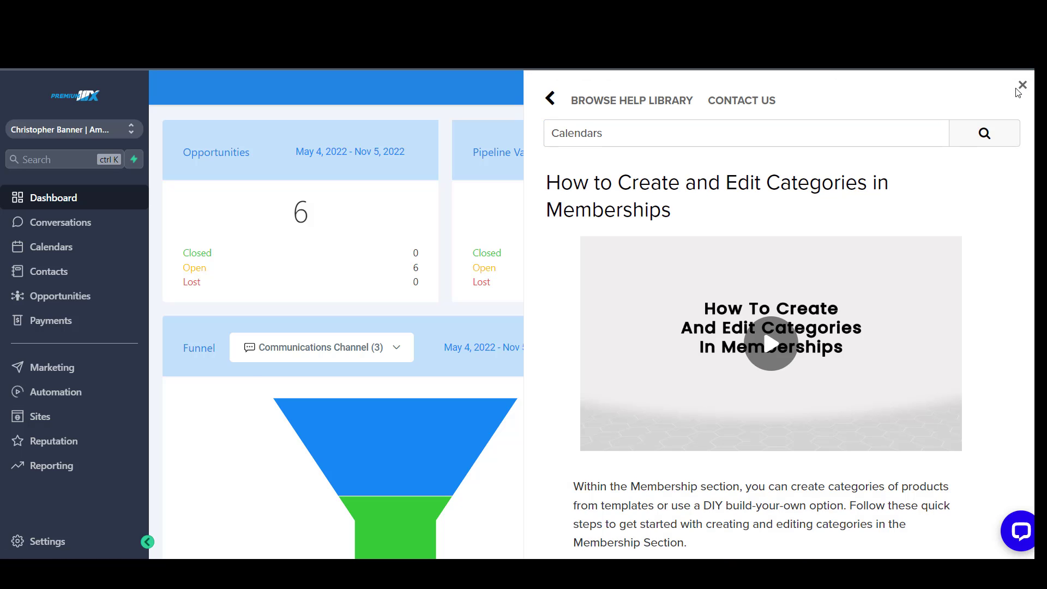
click(1023, 86)
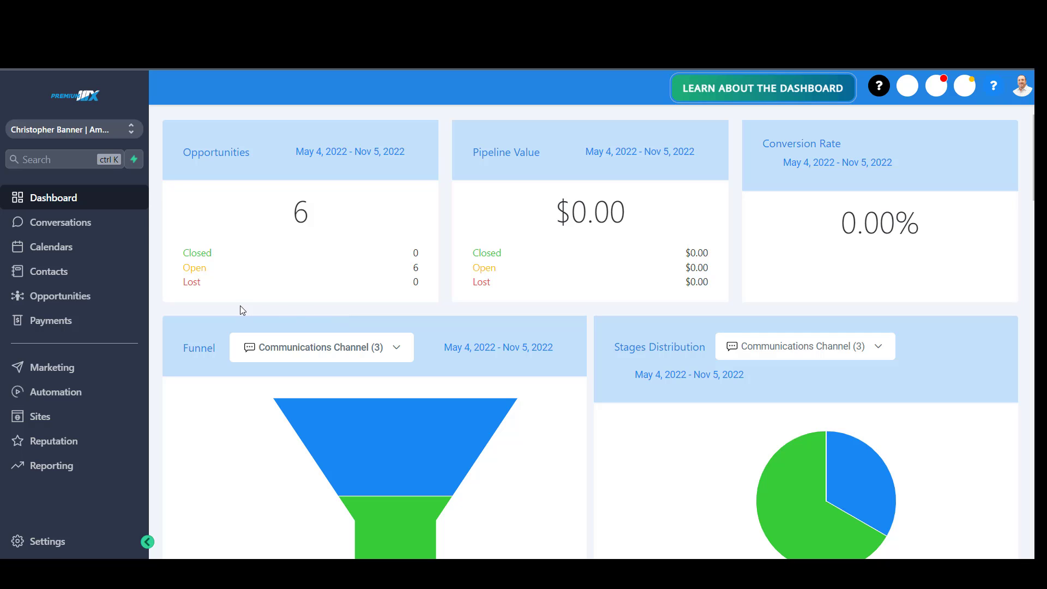
- Go to the account's calendar settings, where the calendars and groups are managed
click(38, 543)
click(82, 526)
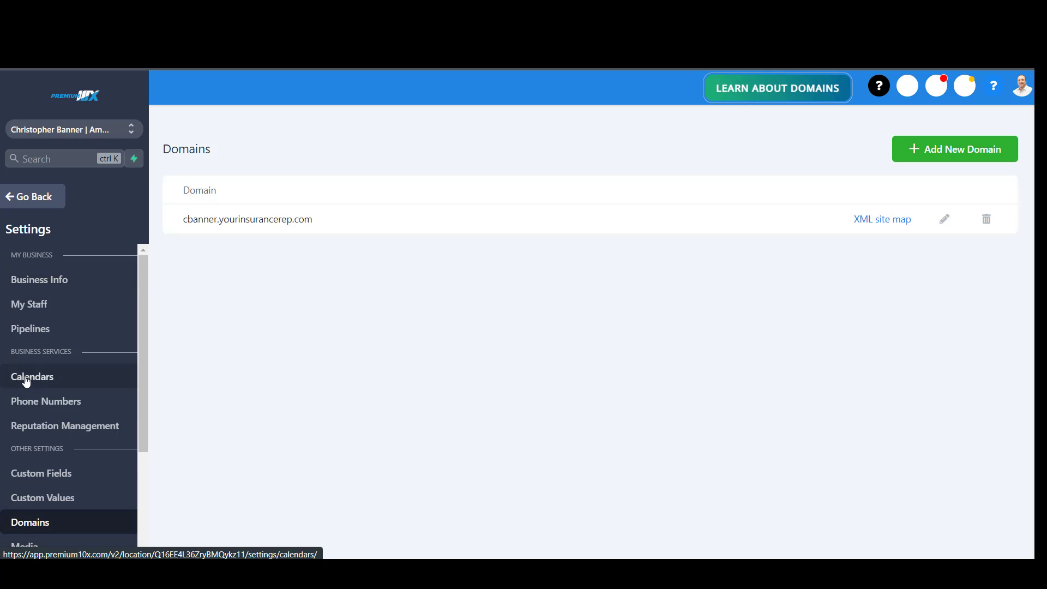
click(27, 382)
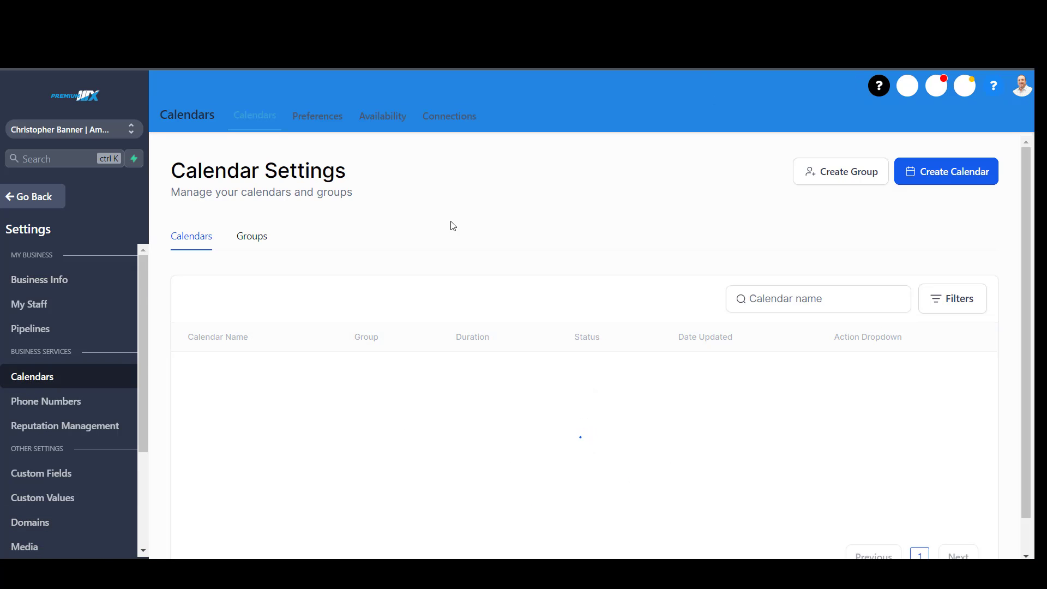
scroll(460, 235, down, 1)
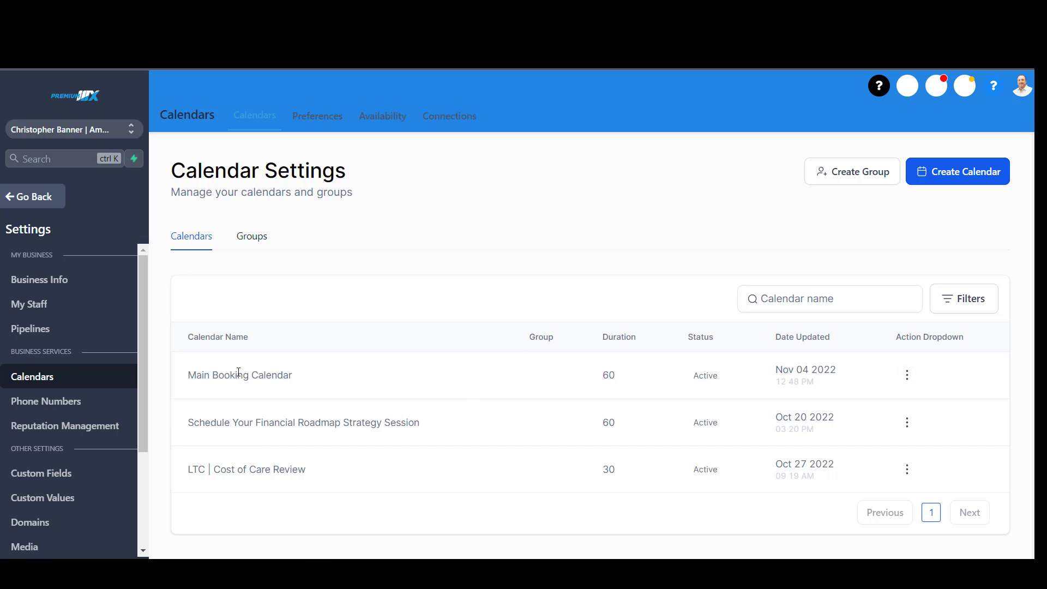
- Copy the scheduling link of the Main Booking Calendar and open its booking page in a new browser tab
click(907, 377)
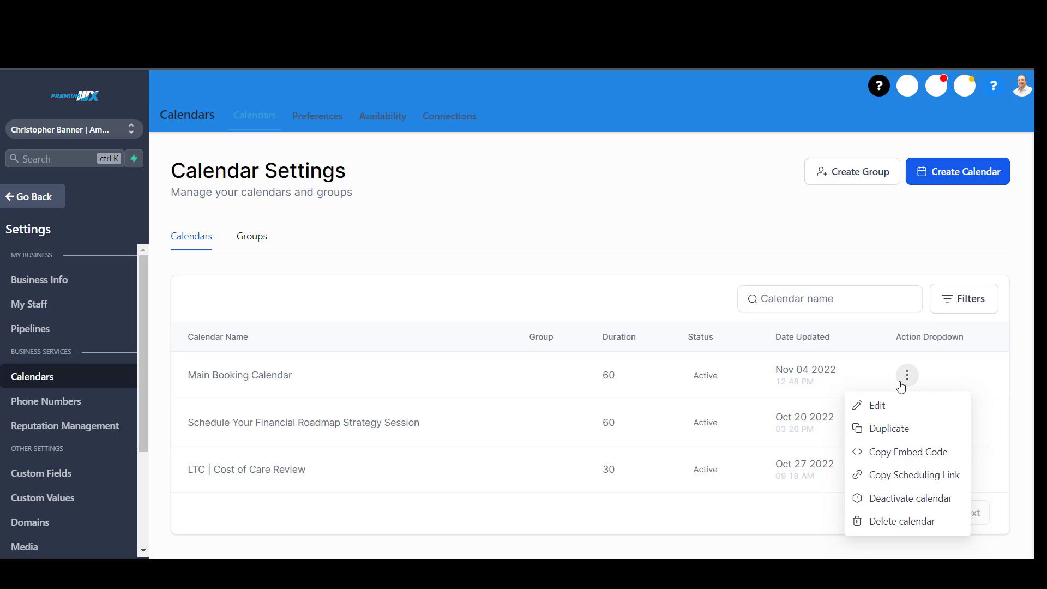
click(901, 476)
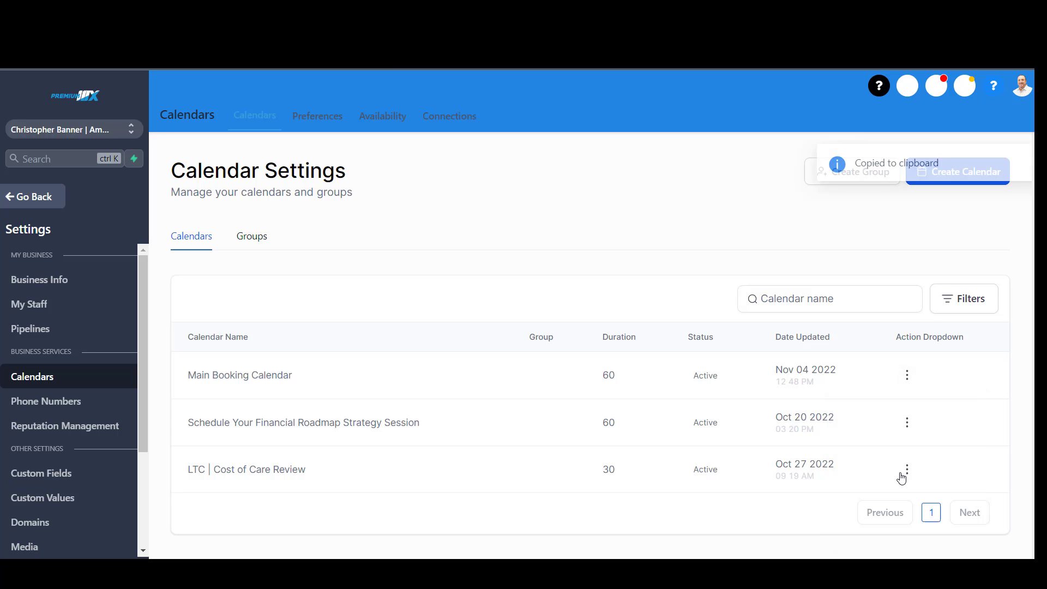
key(ctrl+t)
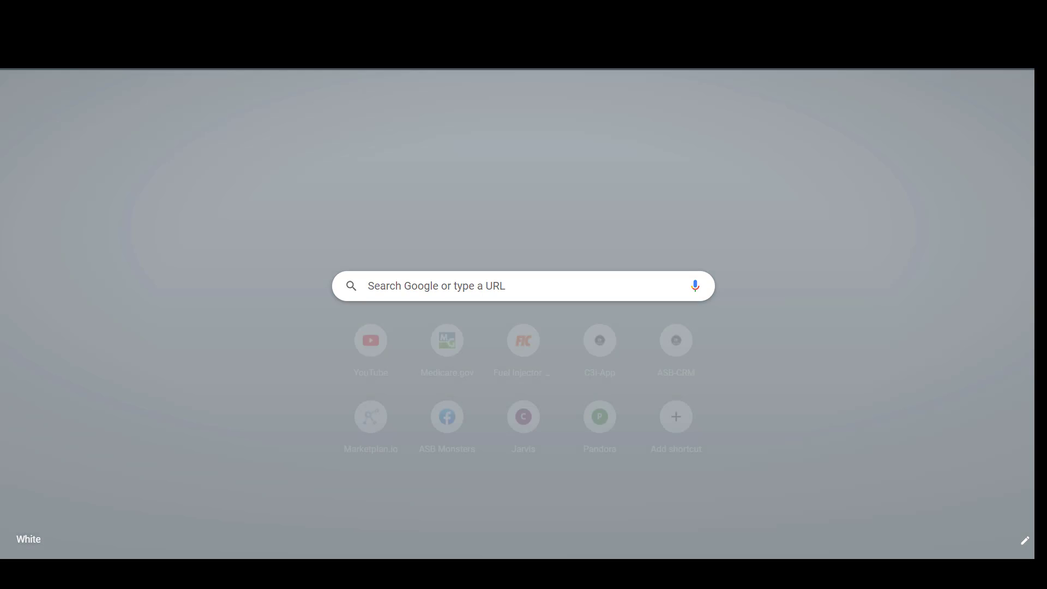
key(ctrl+v)
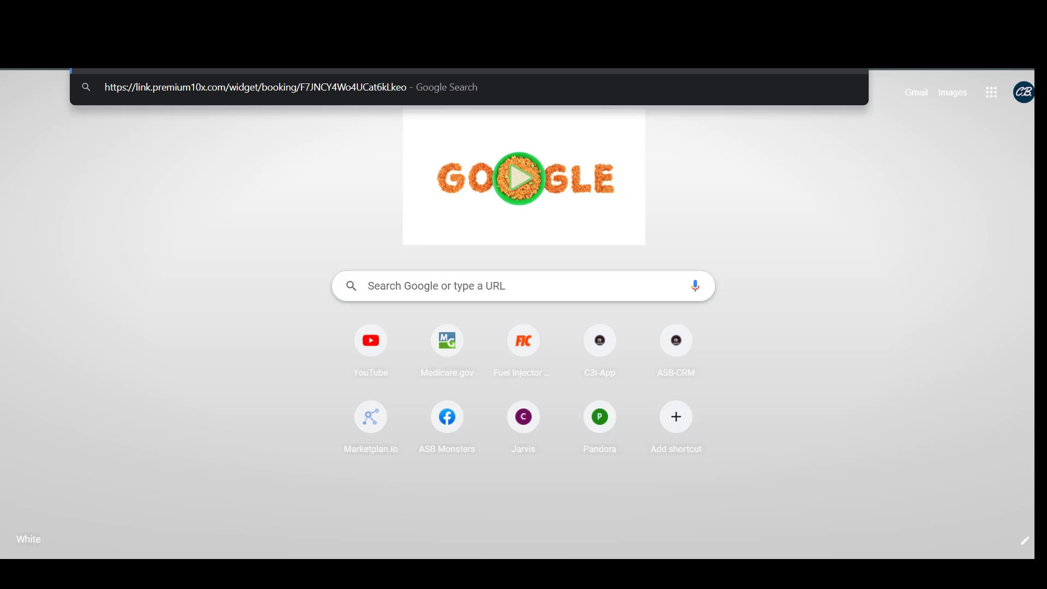
key(Return)
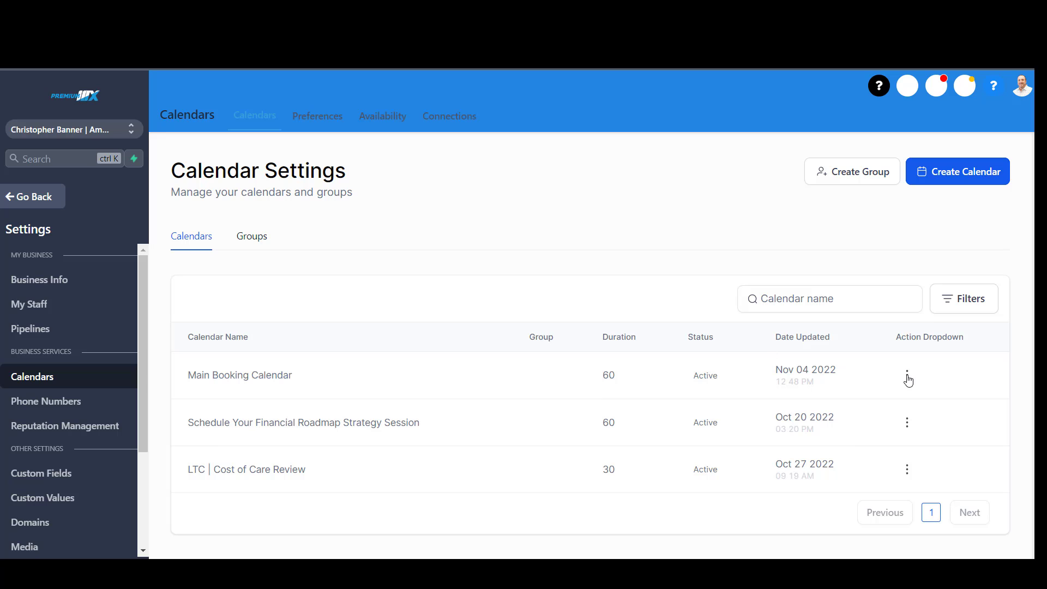
- Open the Main Booking Calendar for editing and review its name, description, appointment title and meeting location
click(907, 376)
click(868, 404)
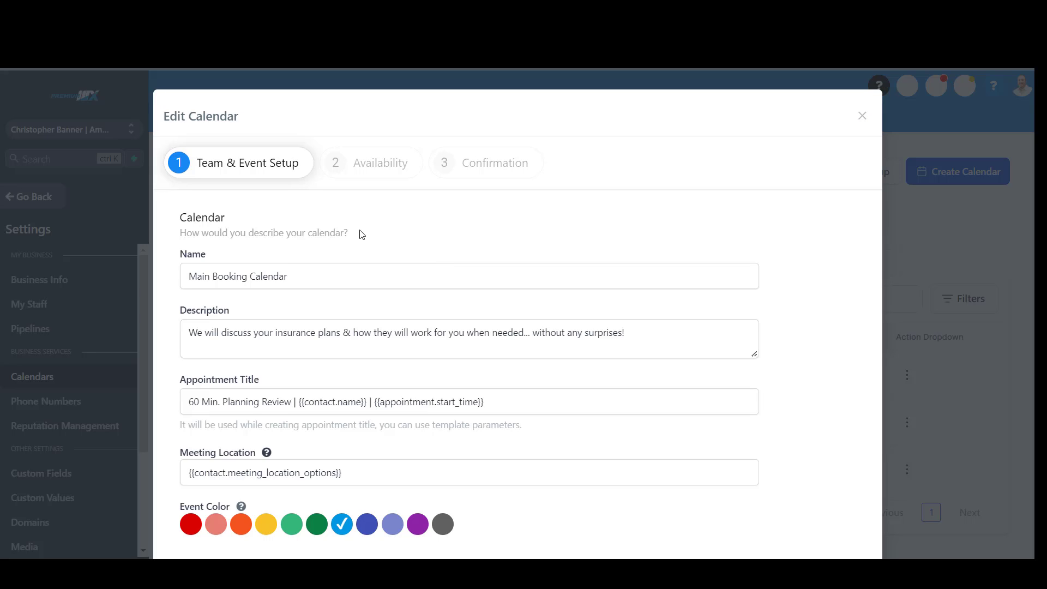
scroll(360, 234, down, 1)
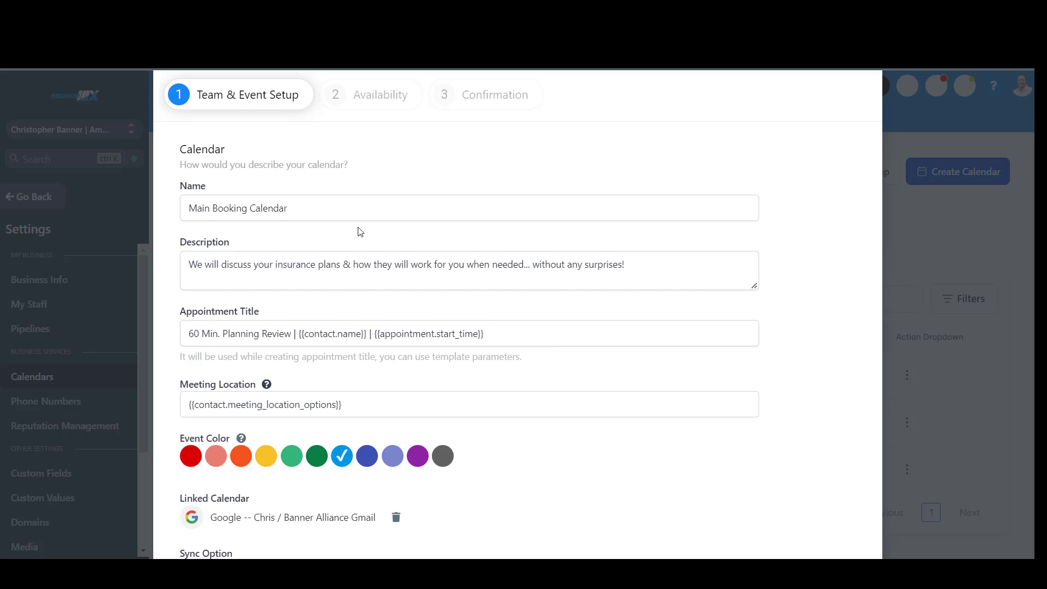
scroll(360, 232, down, 1)
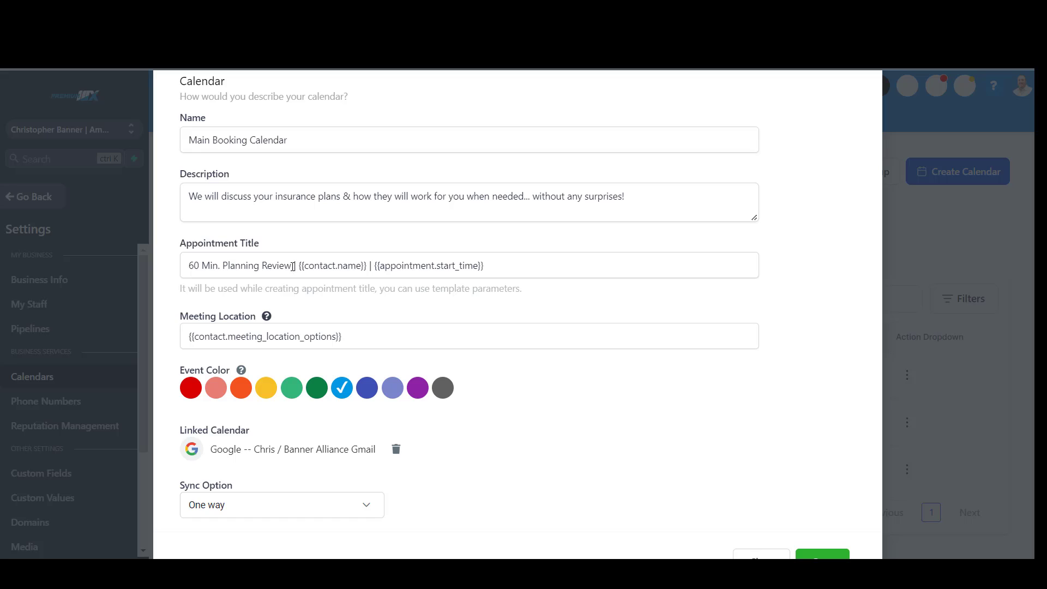
mouse_move(292, 265)
mouse_down()
mouse_move(187, 264)
mouse_move(292, 262)
mouse_up()
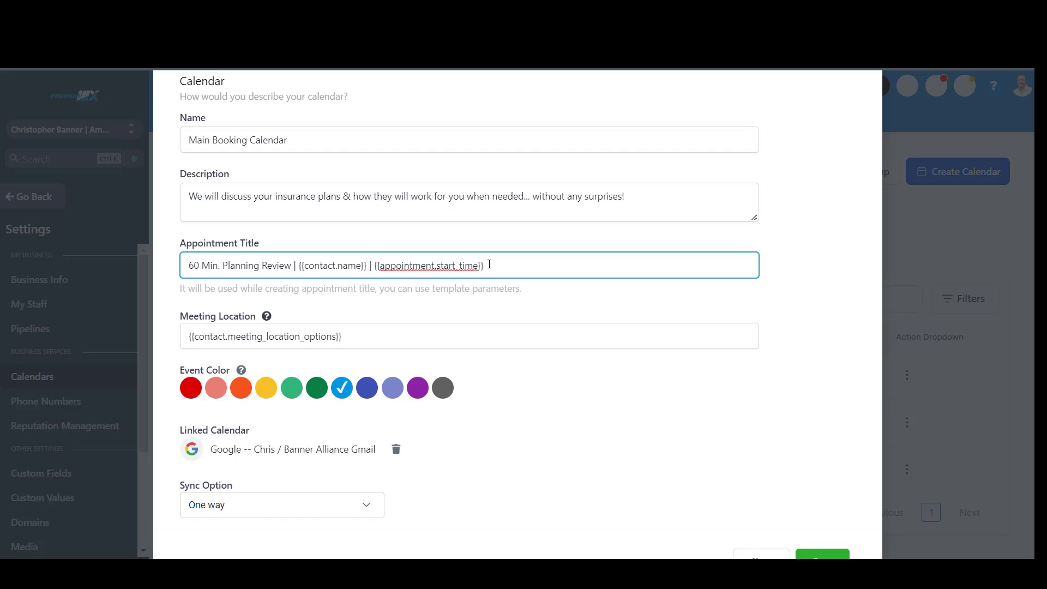
scroll(489, 264, down, 1)
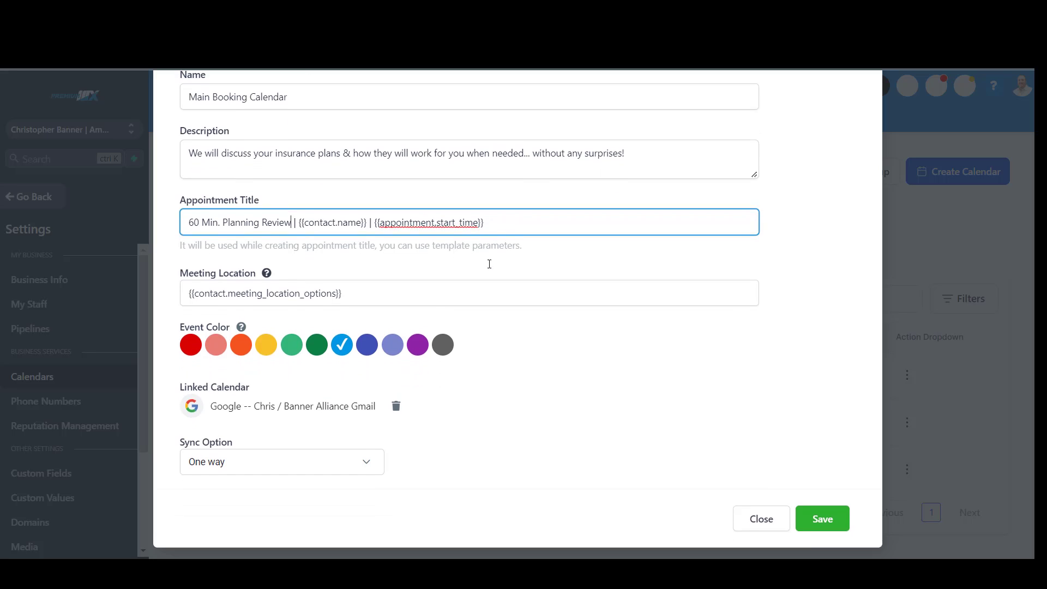
click(370, 293)
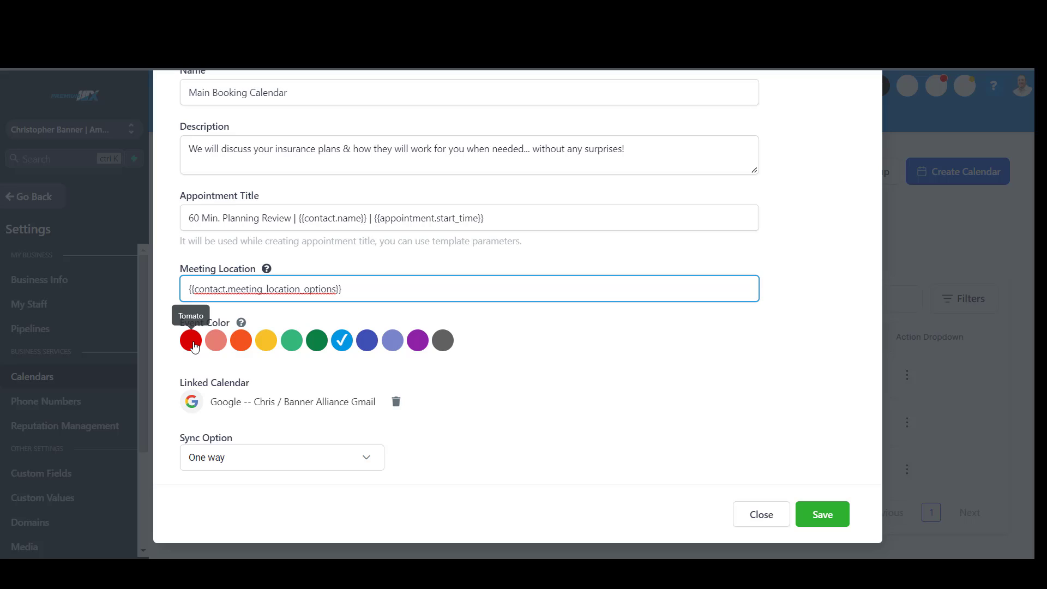
- Remove the linked Google calendar from the Main Booking Calendar
click(267, 410)
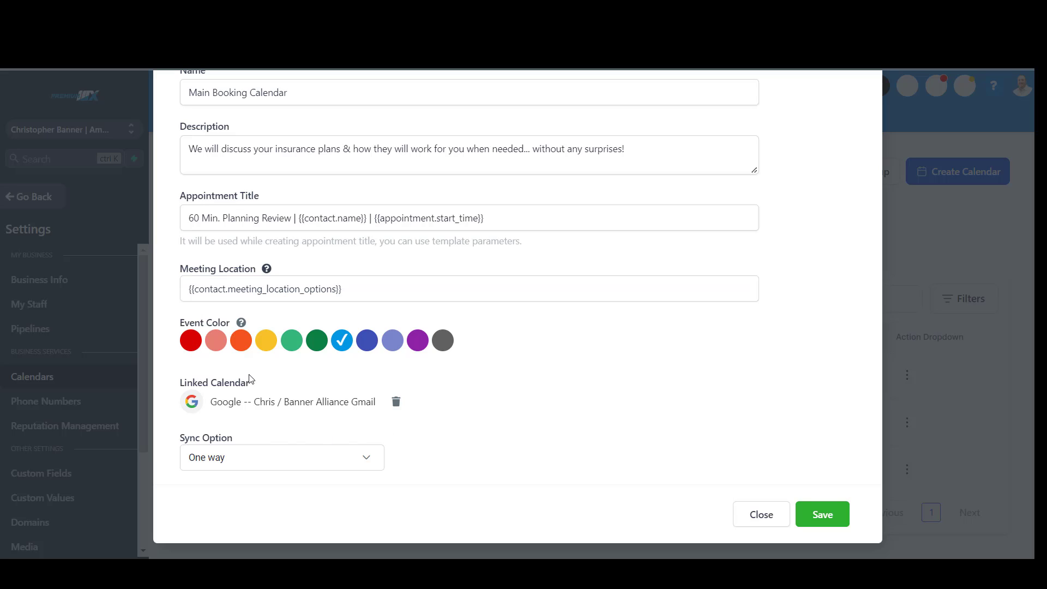
click(396, 404)
click(590, 108)
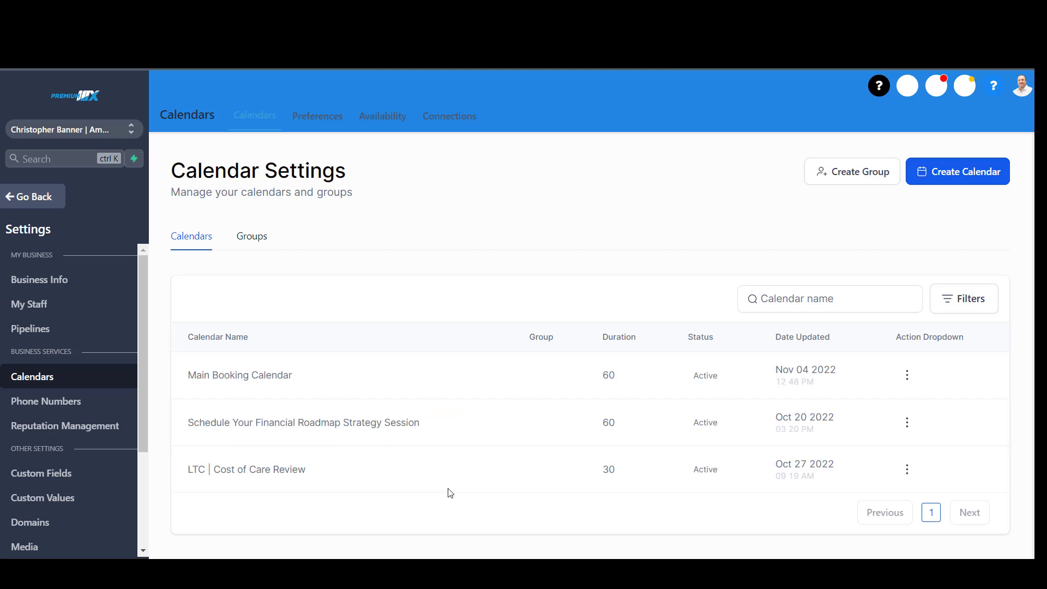
- Reopen the Main Booking Calendar for editing and link it to the Banner Alliance Gmail calendar in Google
click(907, 379)
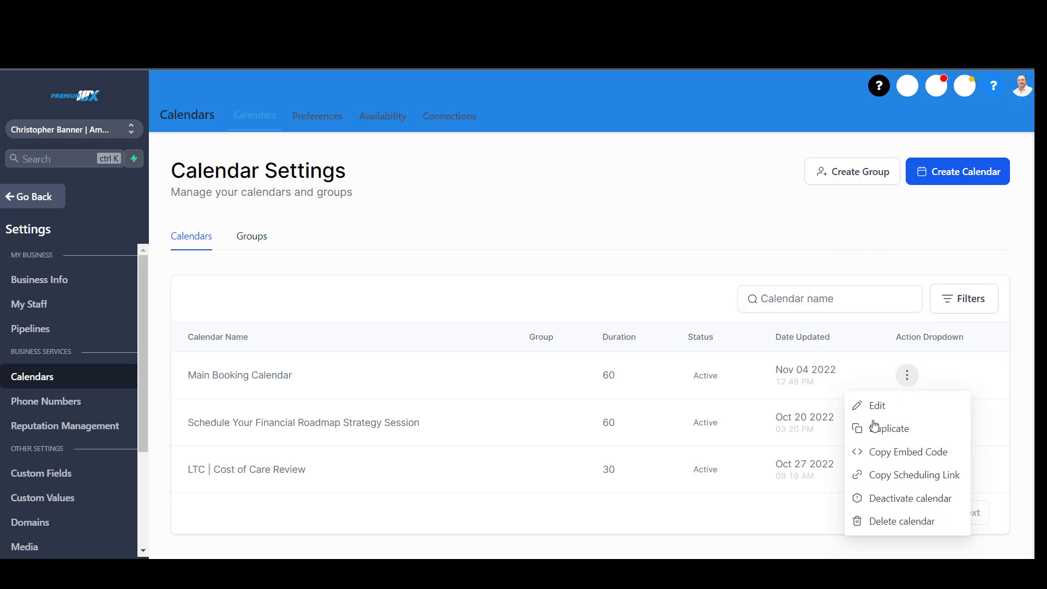
click(876, 411)
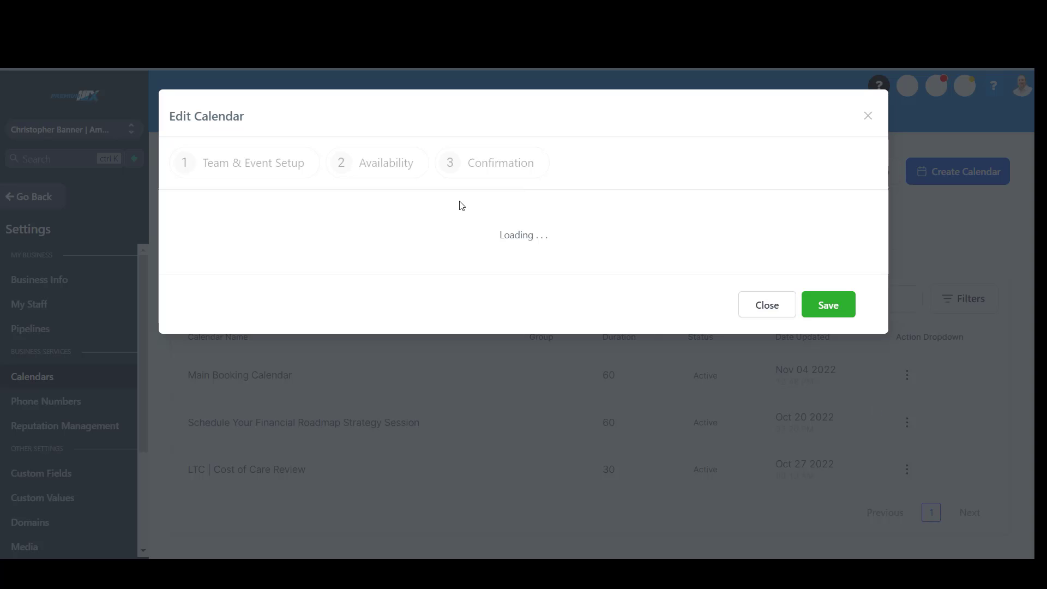
scroll(313, 289, down, 3)
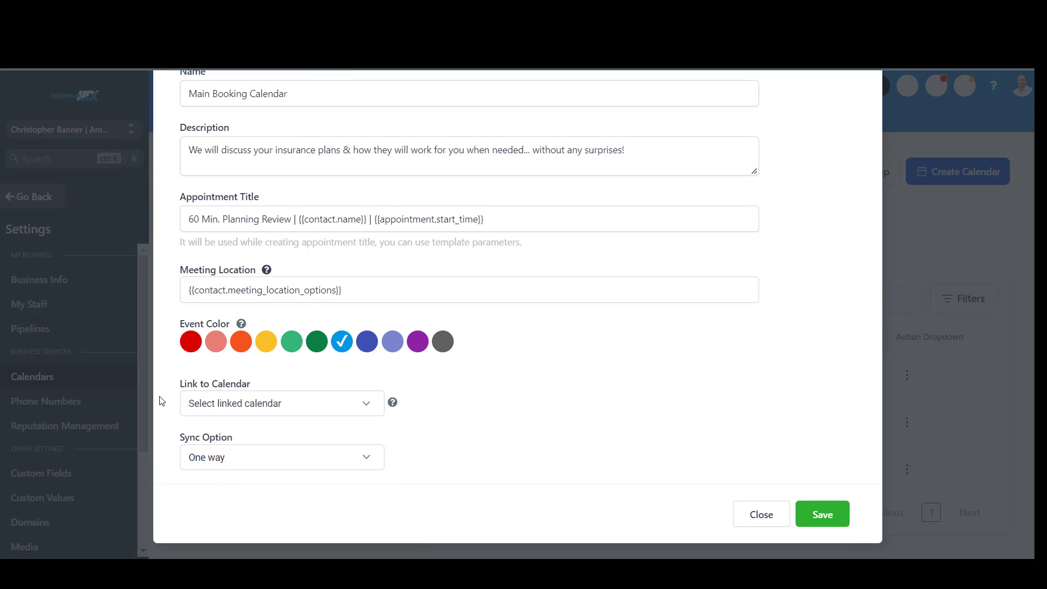
click(248, 412)
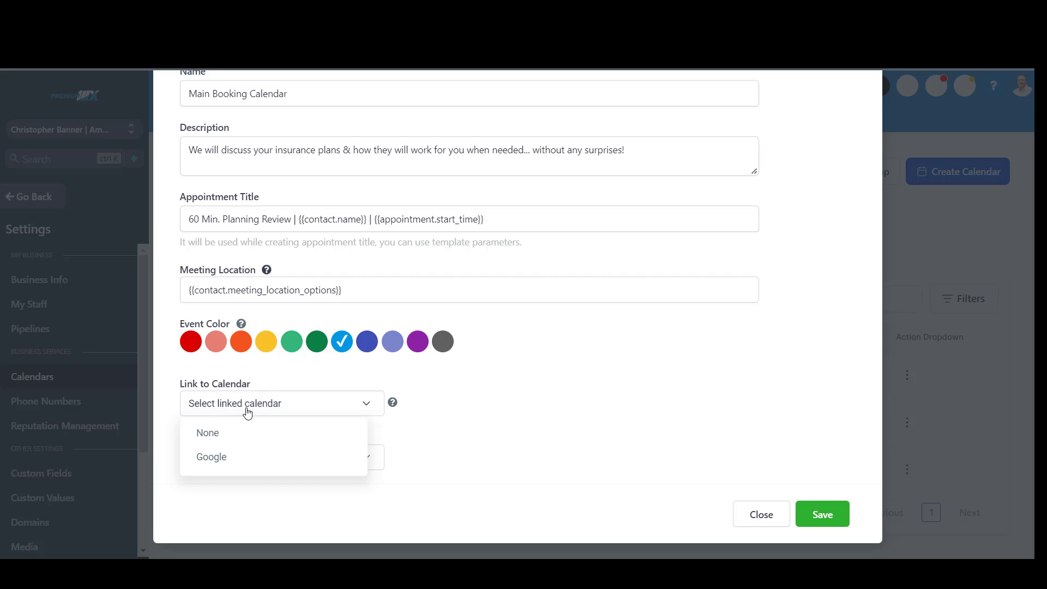
click(223, 459)
click(226, 468)
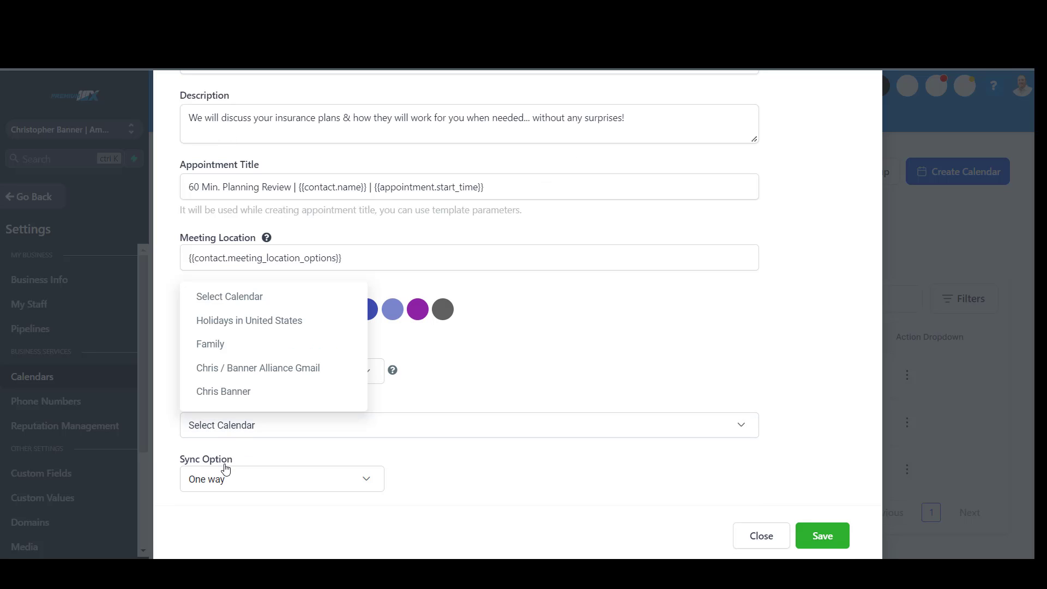
click(234, 372)
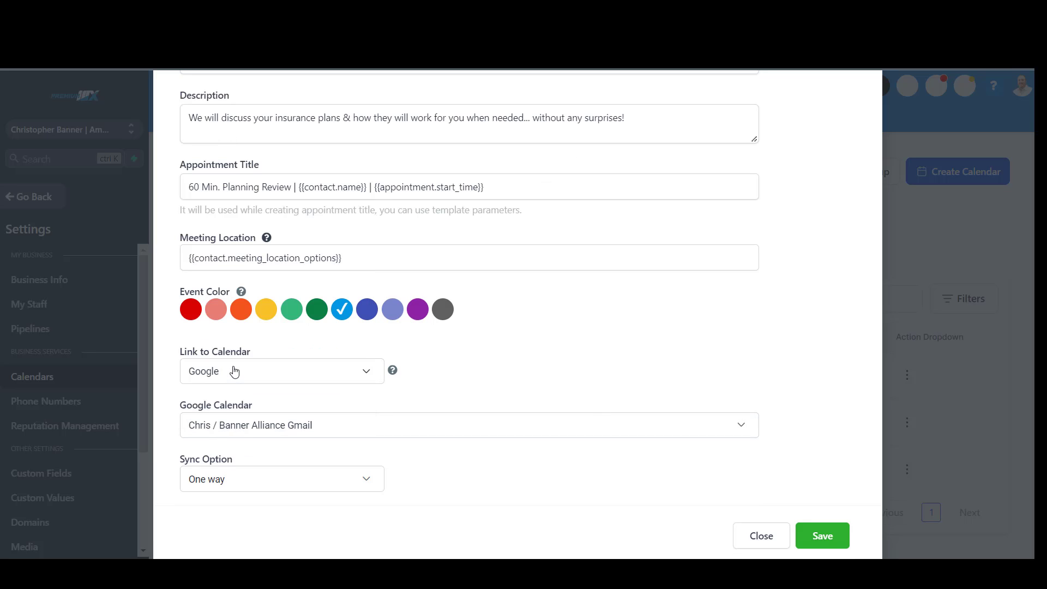
scroll(450, 436, down, 1)
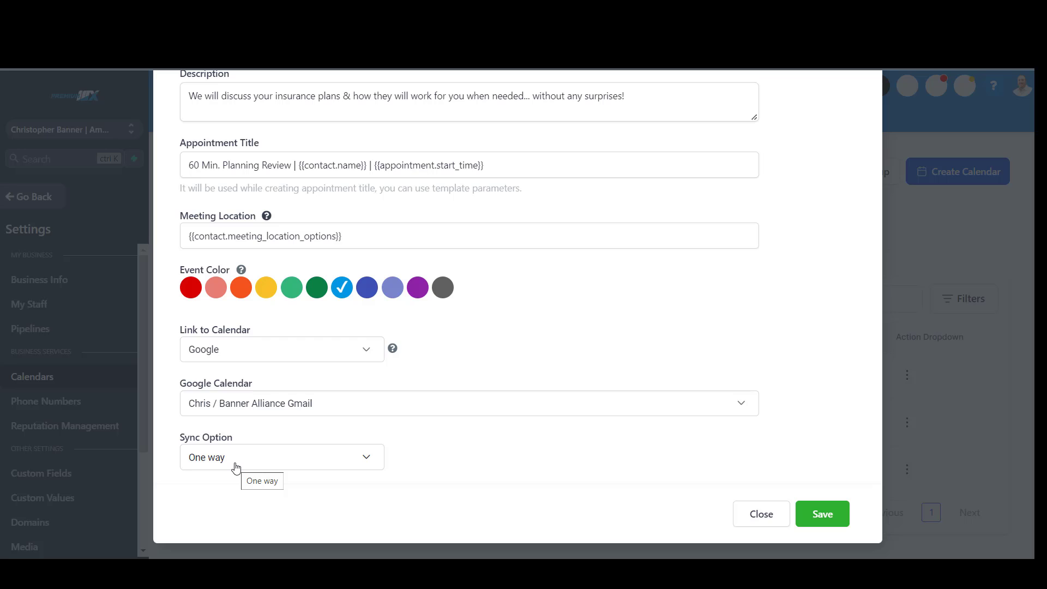
- Save the calendar's team and event setup with one-way Google sync and look over the availability settings
click(819, 513)
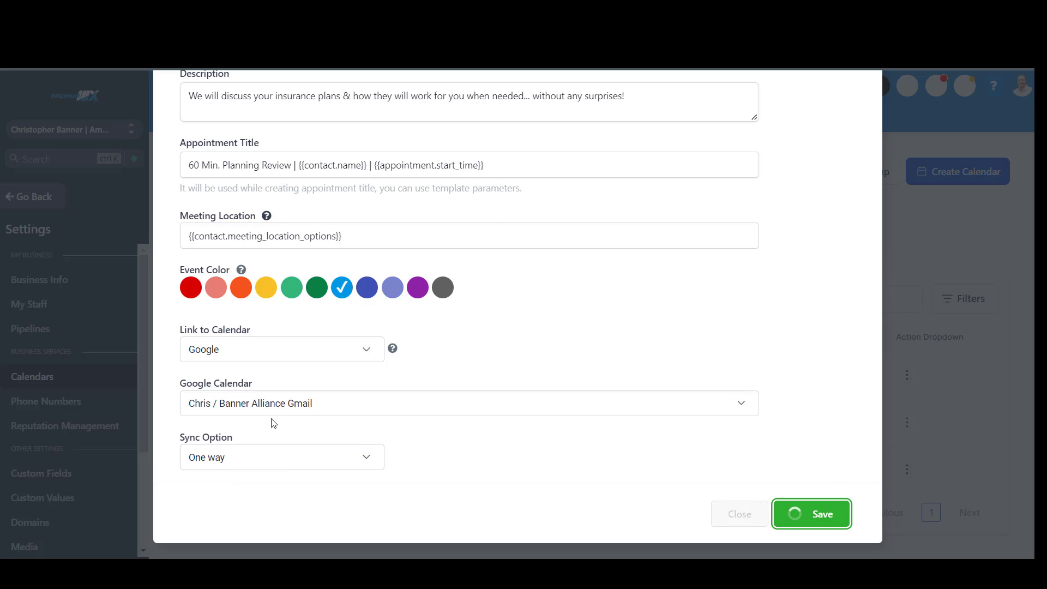
scroll(247, 411, down, 10)
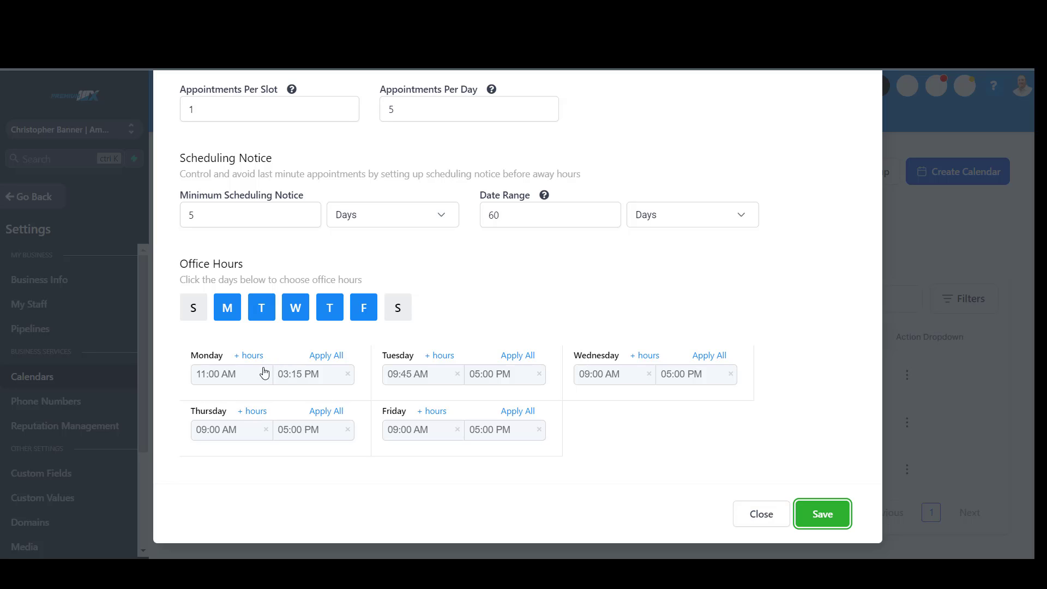
scroll(458, 377, up, 3)
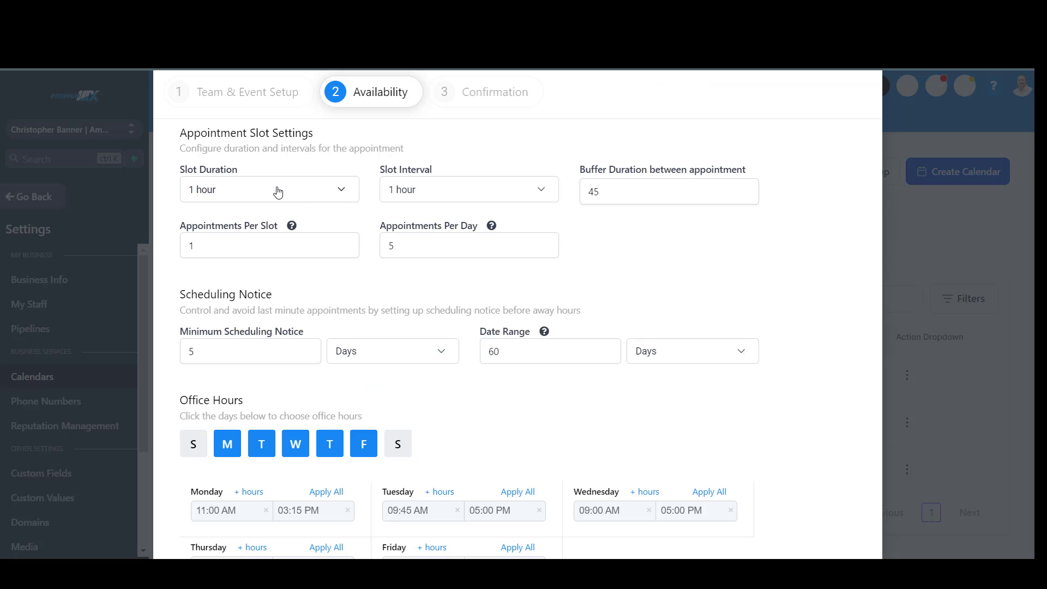
- Set the appointment slot duration to 90 minutes and the slot interval to 30 minutes
click(278, 192)
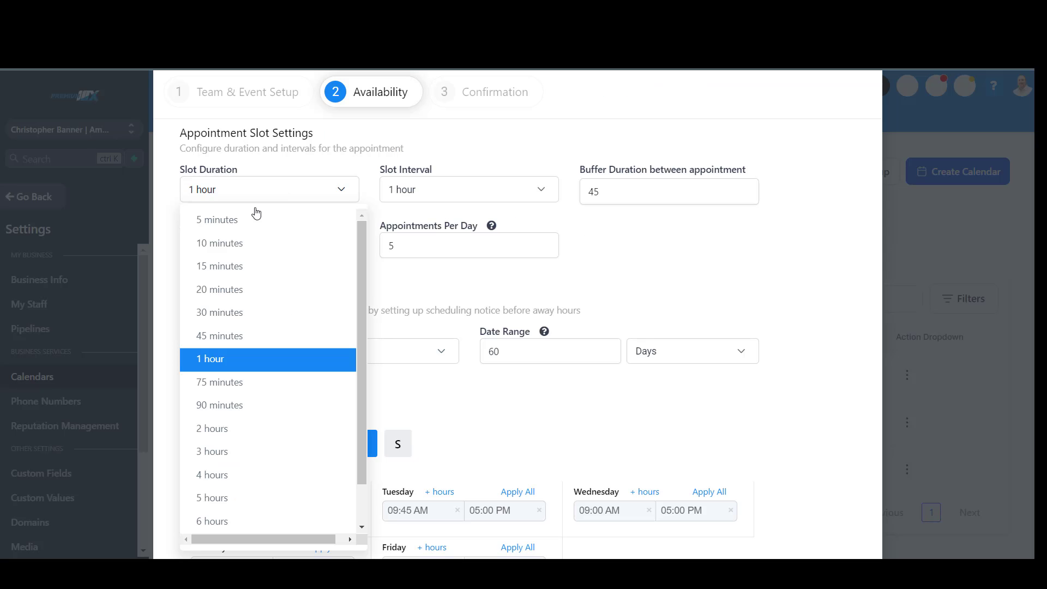
click(221, 405)
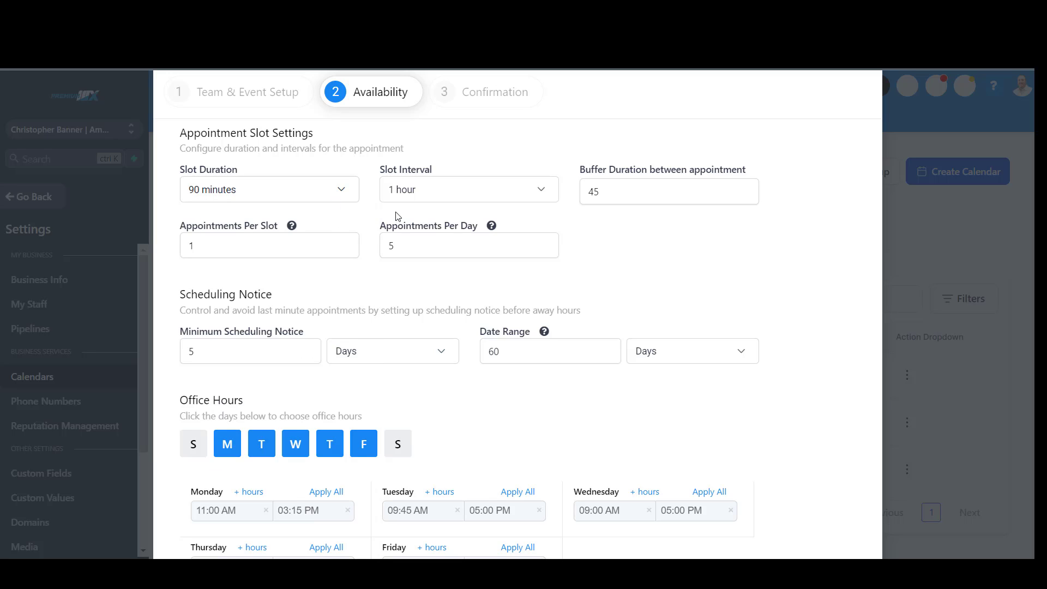
click(425, 199)
click(426, 316)
- Review the buffer between appointments, the appointments per day and the scheduling notice settings
click(636, 196)
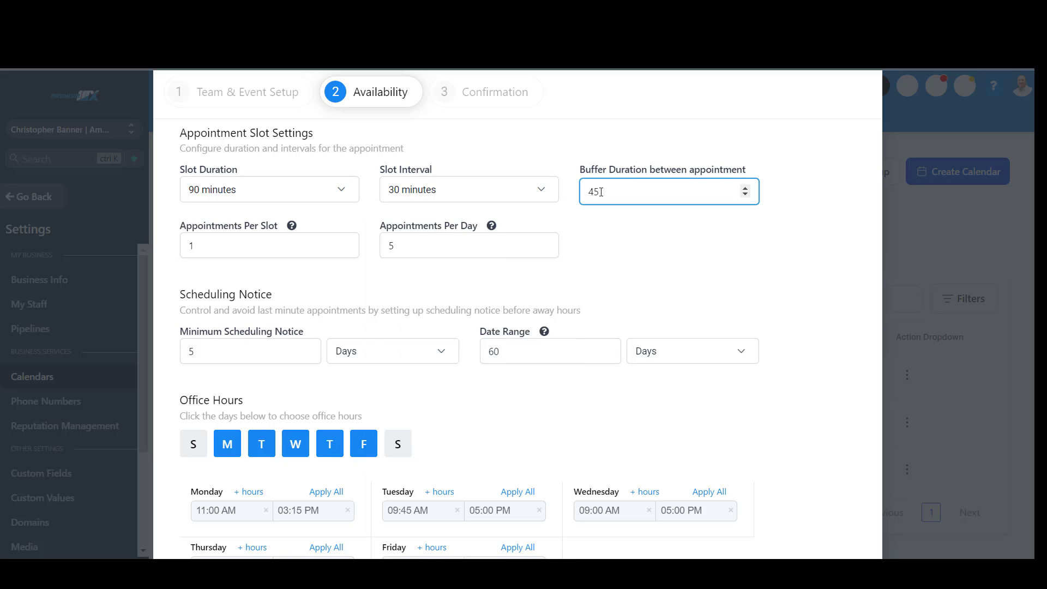
drag(649, 192, 573, 195)
double_click(417, 244)
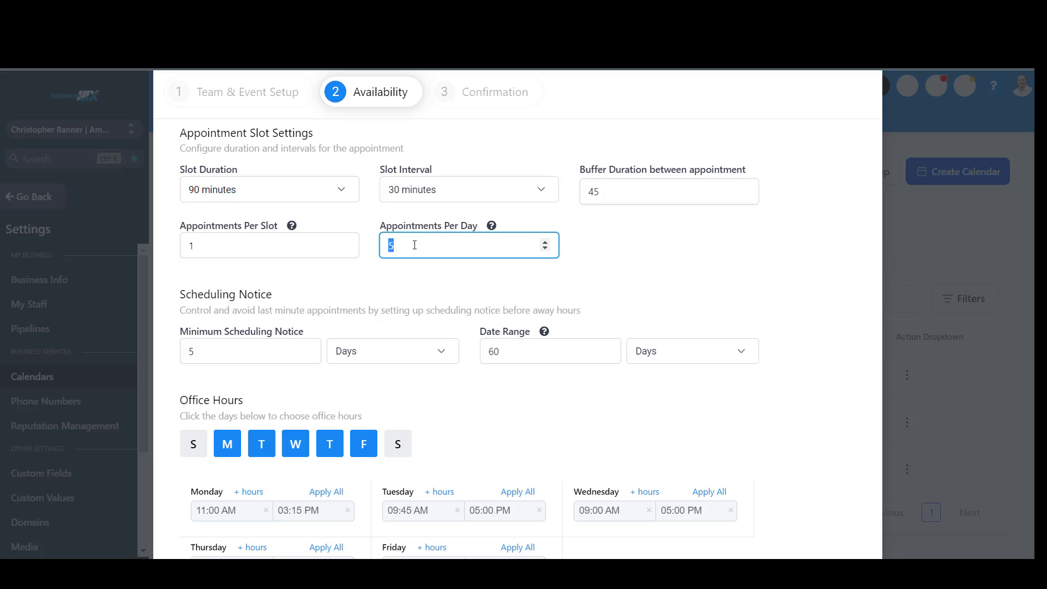
click(415, 246)
scroll(222, 344, down, 3)
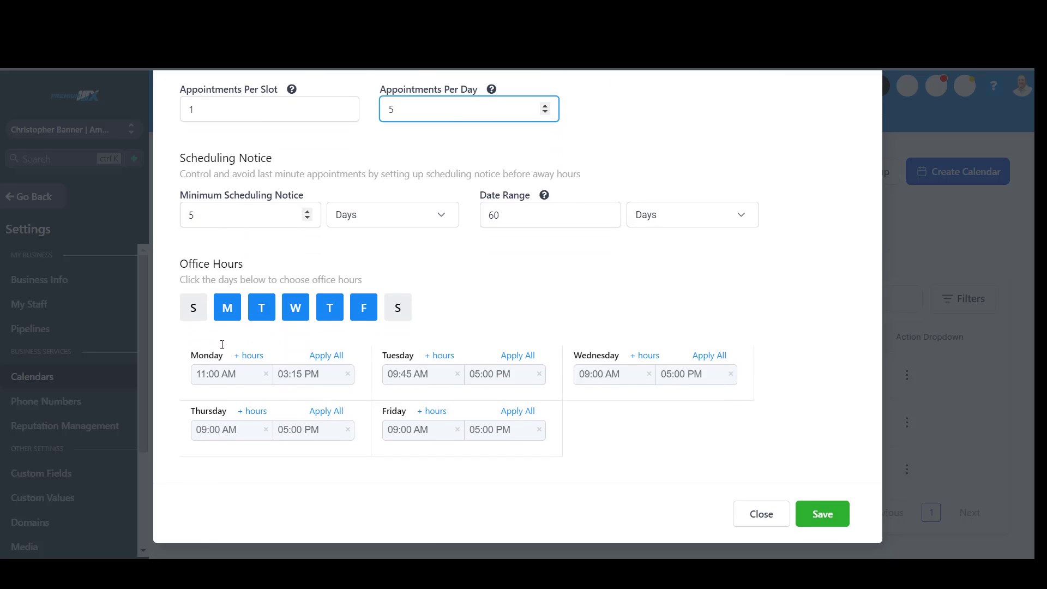
click(220, 220)
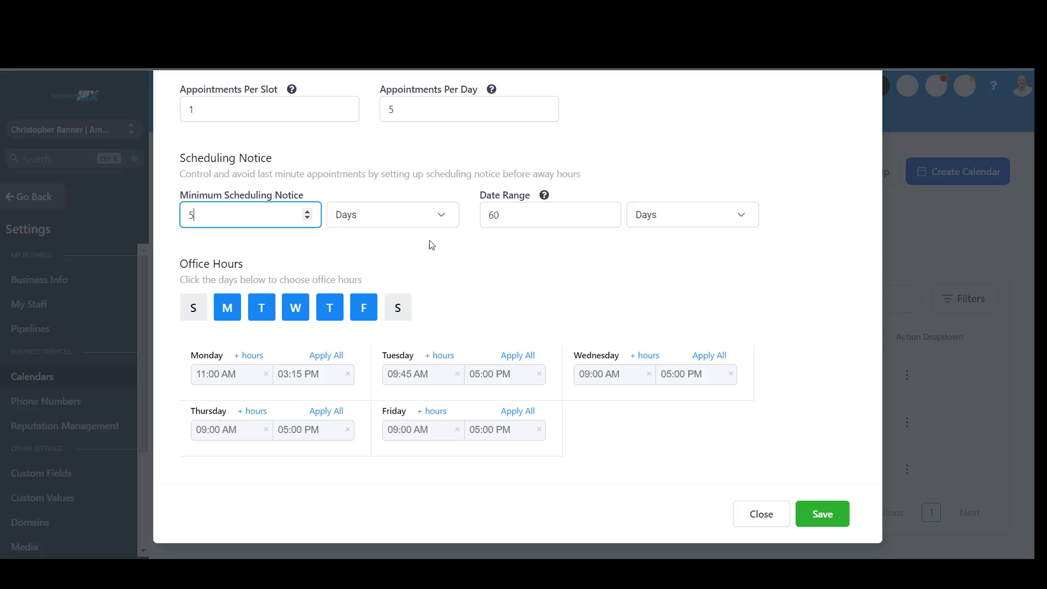
click(498, 215)
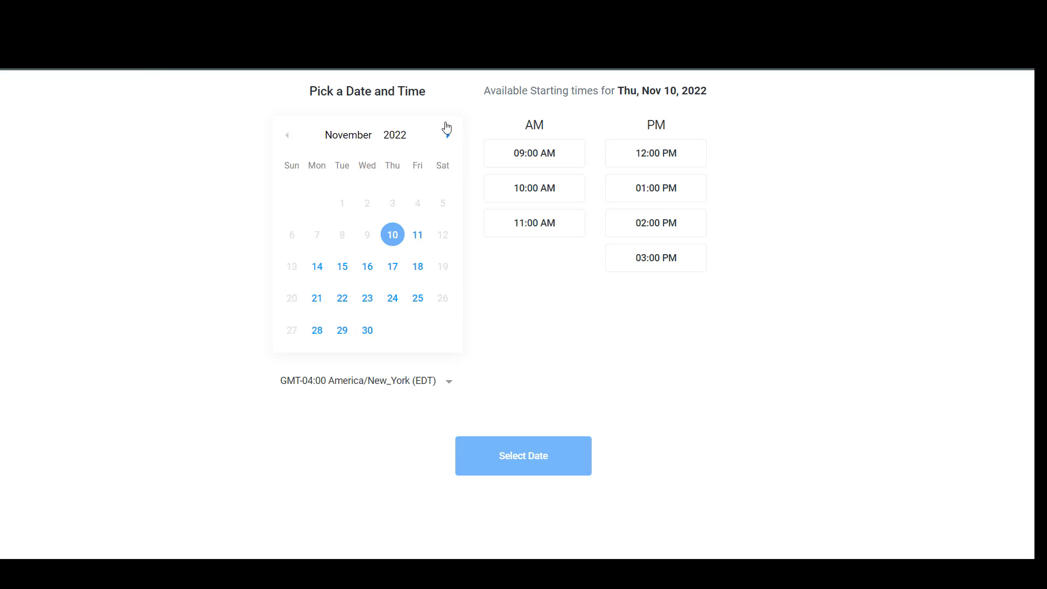
- Check which dates are bookable on the public booking page through January 2023 and go back toward November 2022
click(447, 135)
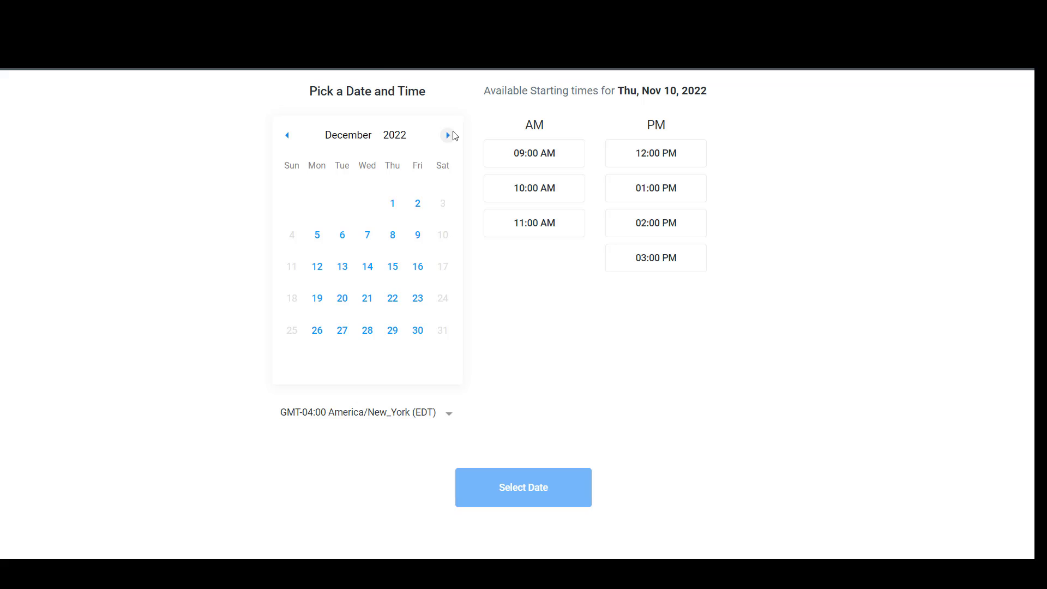
click(448, 136)
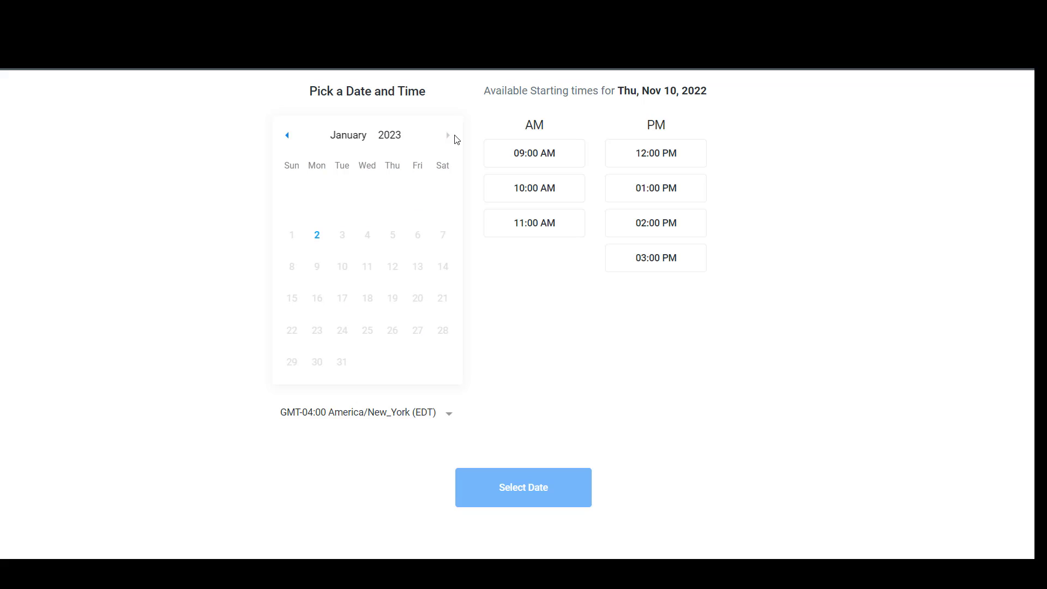
click(286, 140)
click(287, 141)
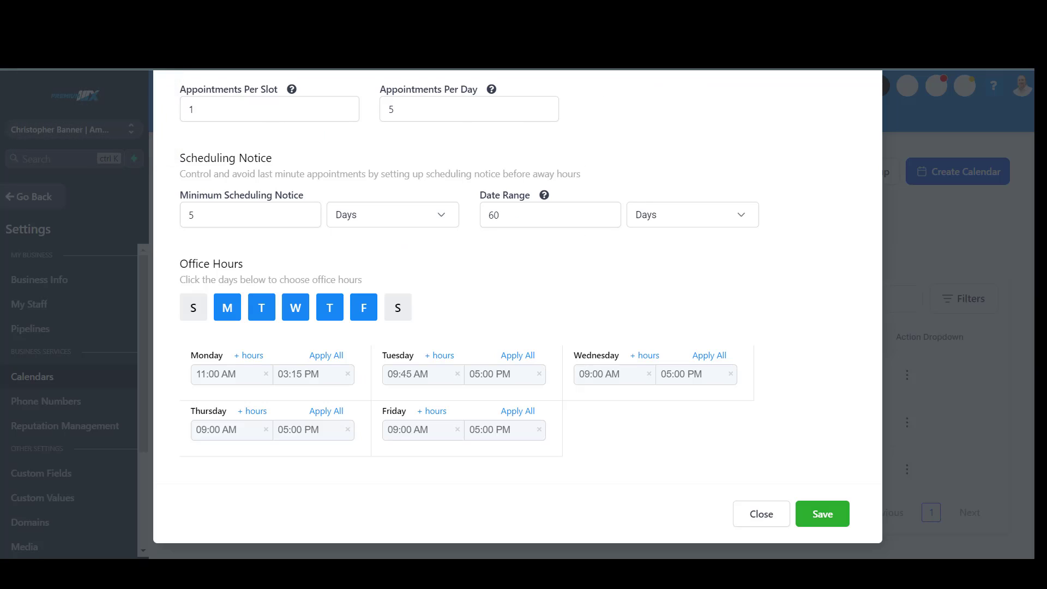
- Examine the booking date range in the calendar's scheduling notice settings
click(541, 221)
double_click(541, 221)
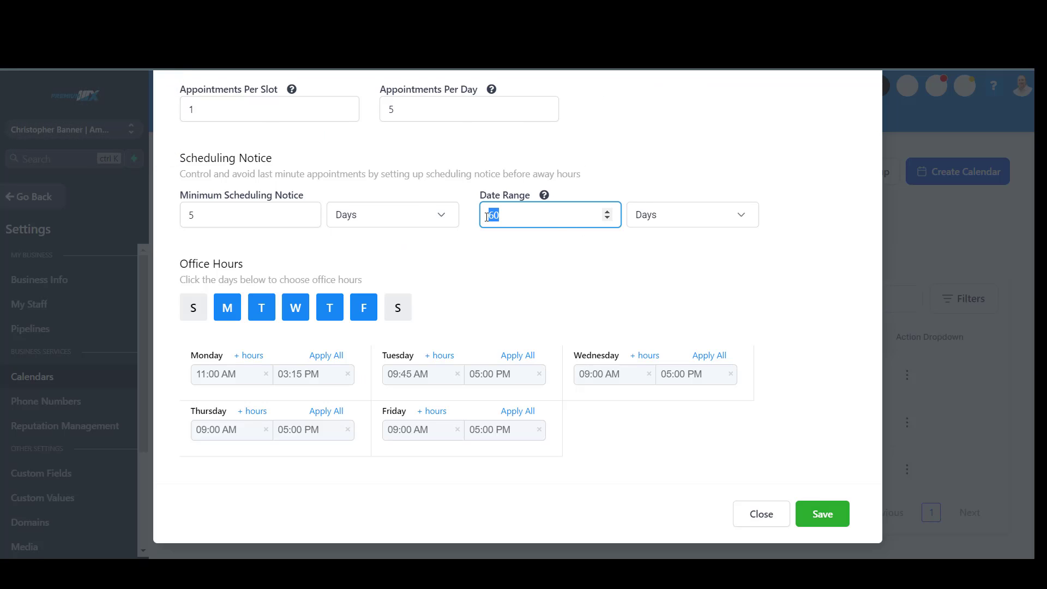
click(520, 221)
drag(523, 219, 495, 222)
click(513, 214)
click(444, 284)
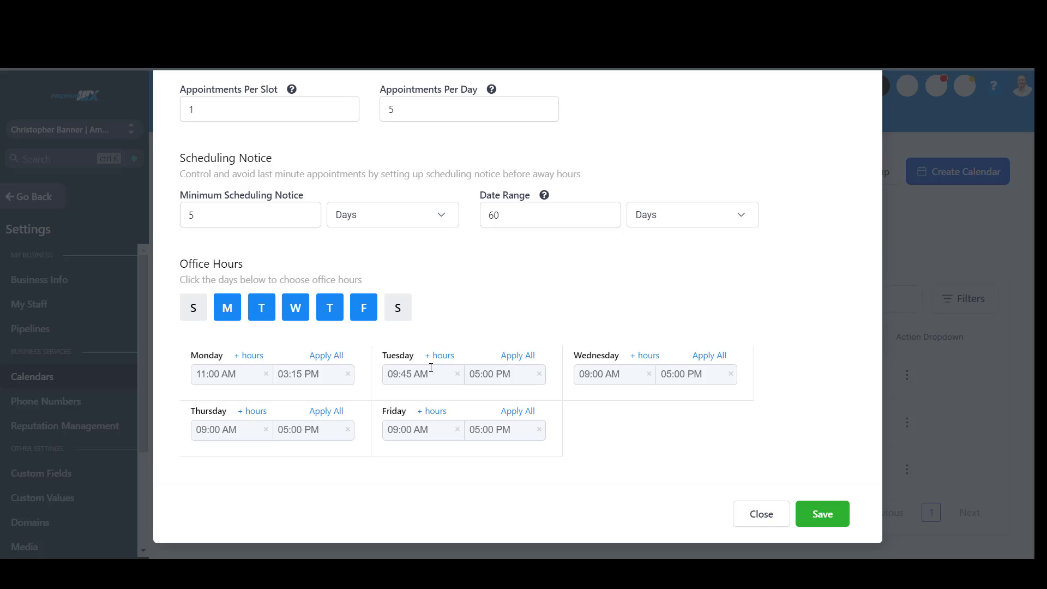
- Set the end of Tuesday's office hours to 02:00 PM
click(485, 374)
scroll(475, 423, up, 3)
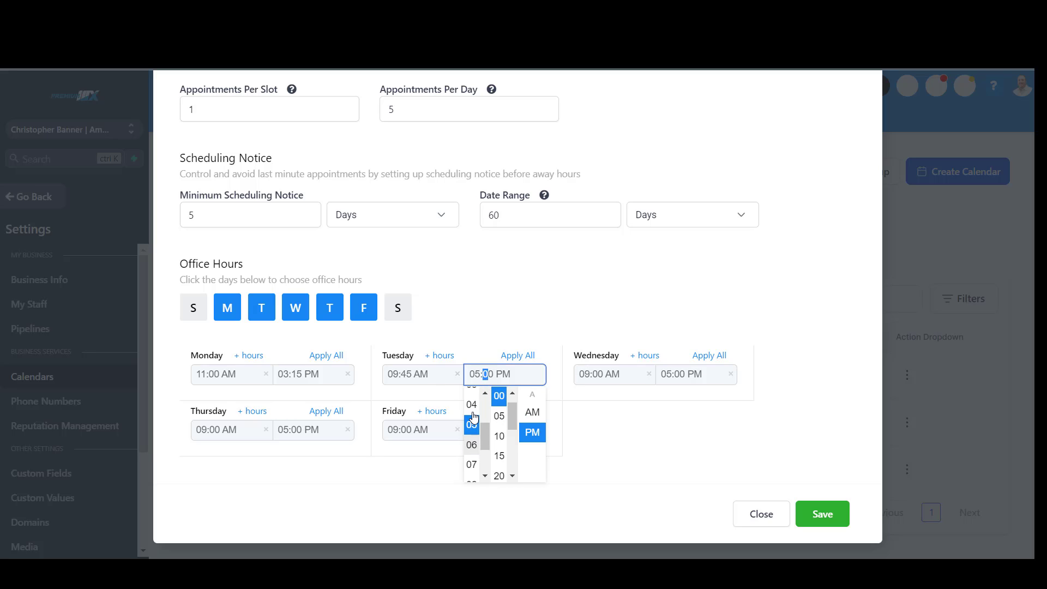
click(473, 431)
click(491, 382)
scroll(470, 437, up, 2)
click(466, 445)
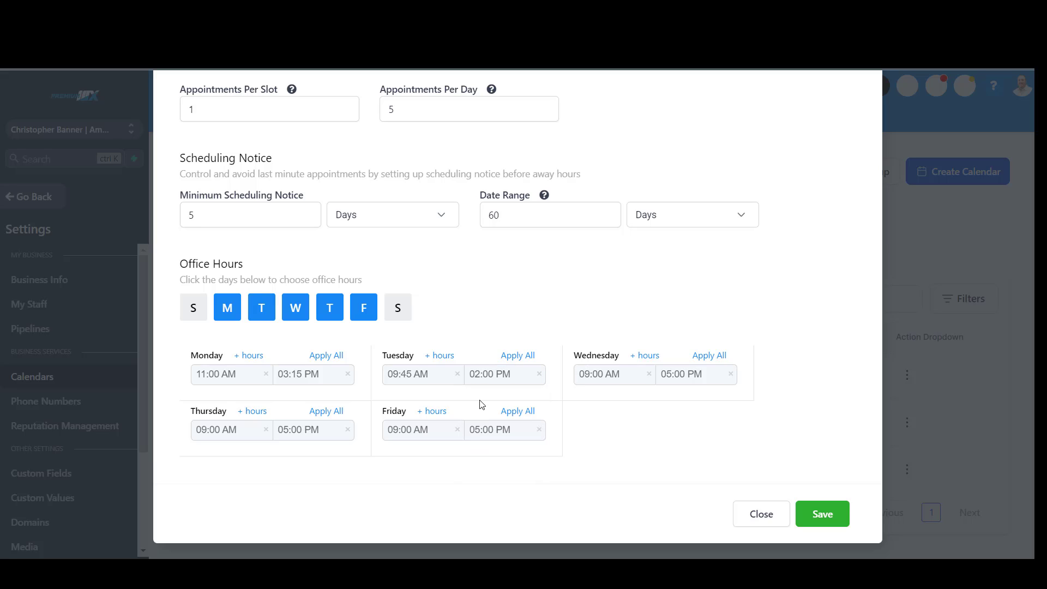
- Add a second Tuesday office-hours range from 07:00 PM to 09:00 PM and remove it again
click(431, 358)
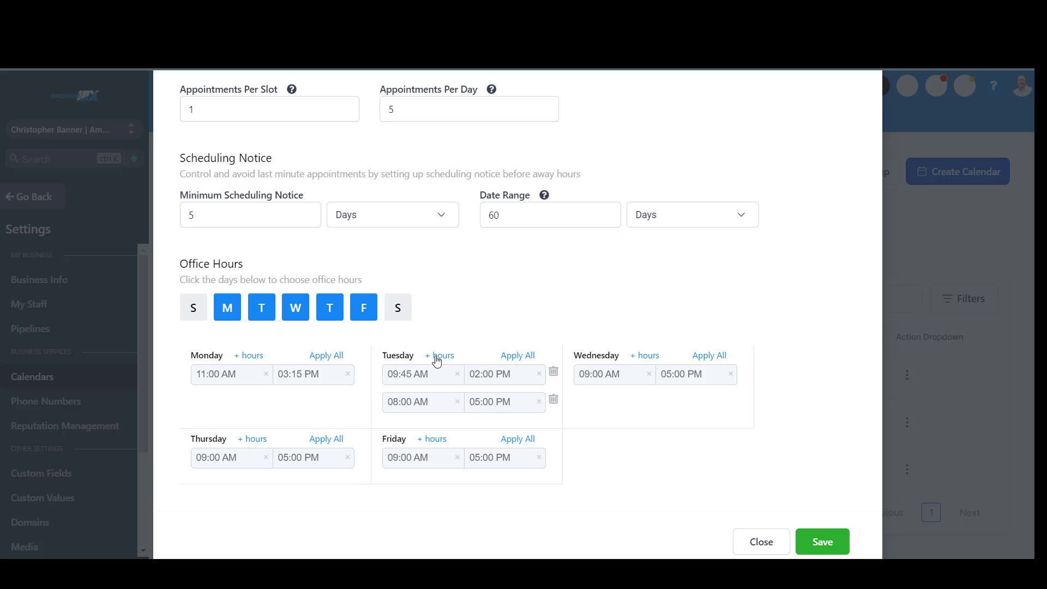
click(411, 402)
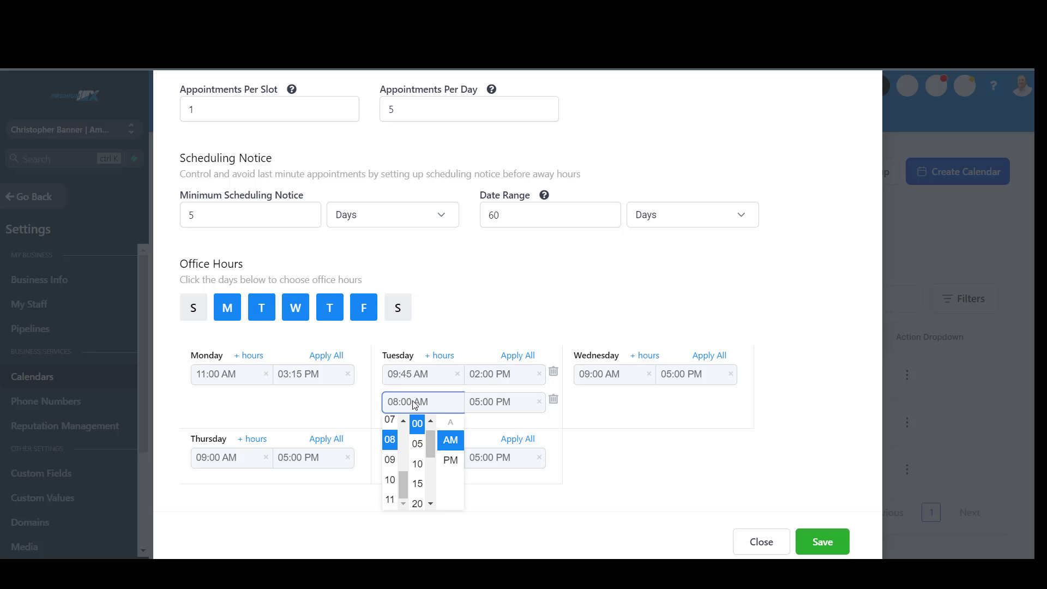
scroll(393, 459, down, 1)
scroll(393, 468, up, 3)
click(393, 465)
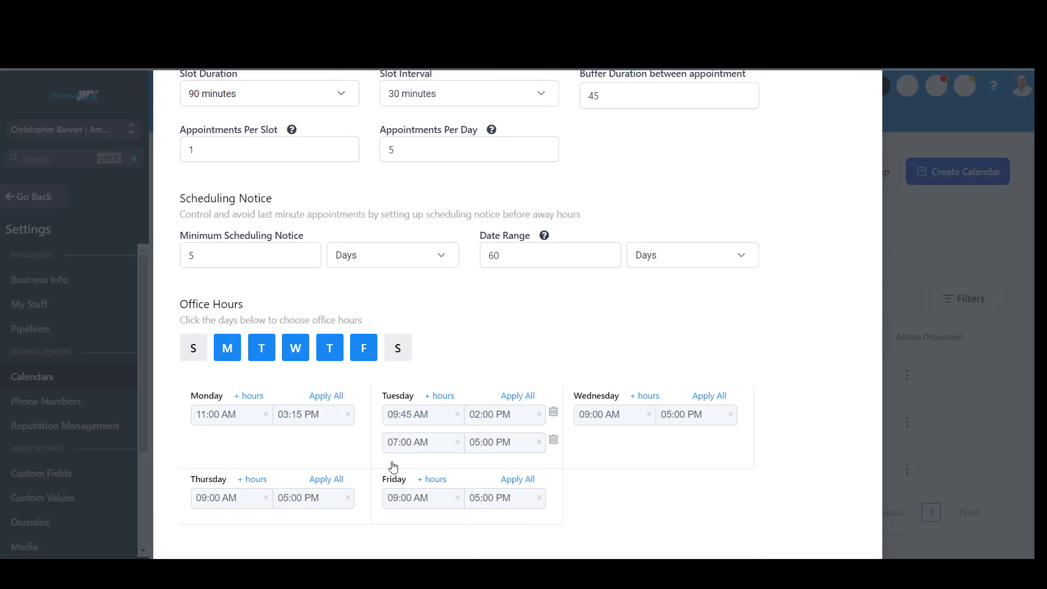
click(435, 443)
click(452, 499)
click(506, 444)
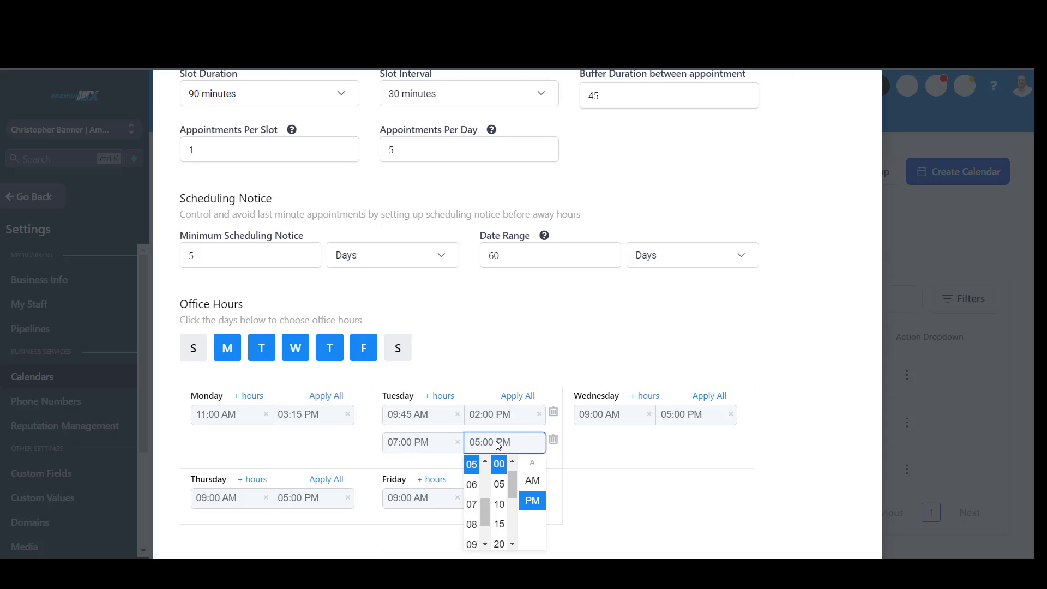
click(473, 545)
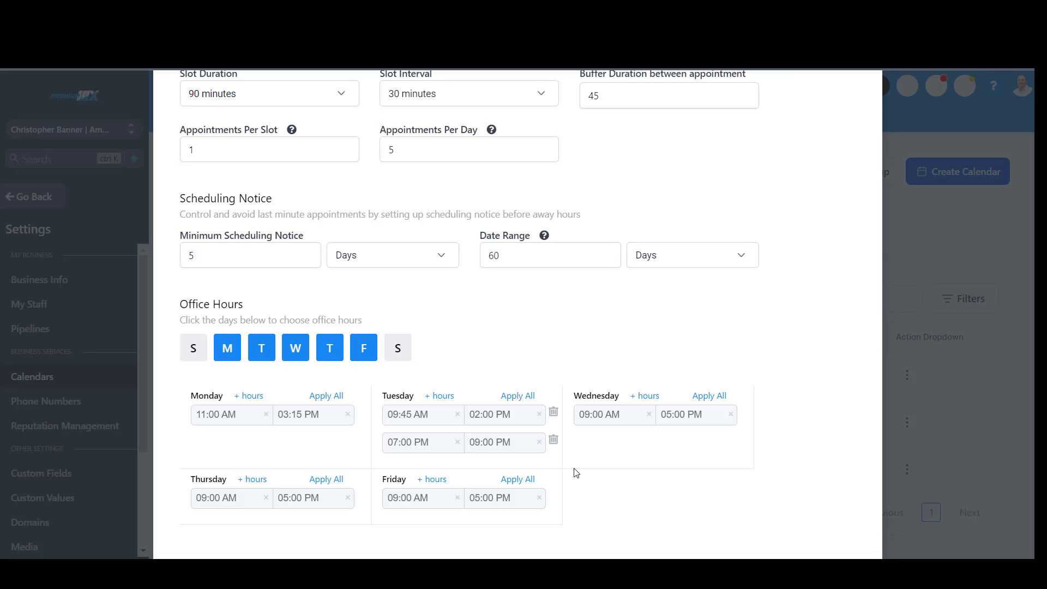
click(554, 439)
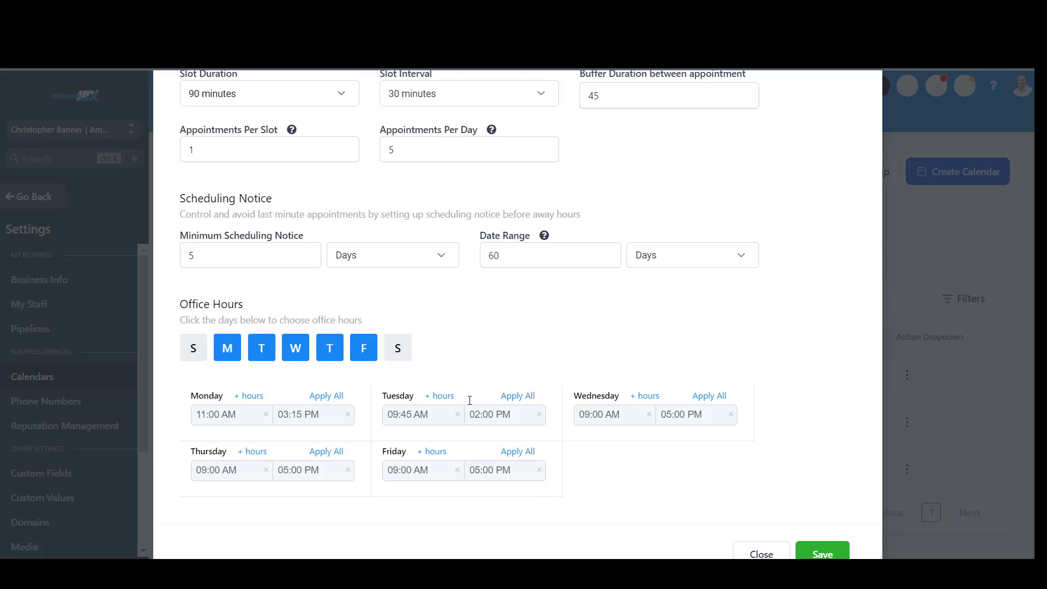
- Set Wednesday's office hours to 11:00 AM through 02:00 PM and save the availability settings
click(606, 416)
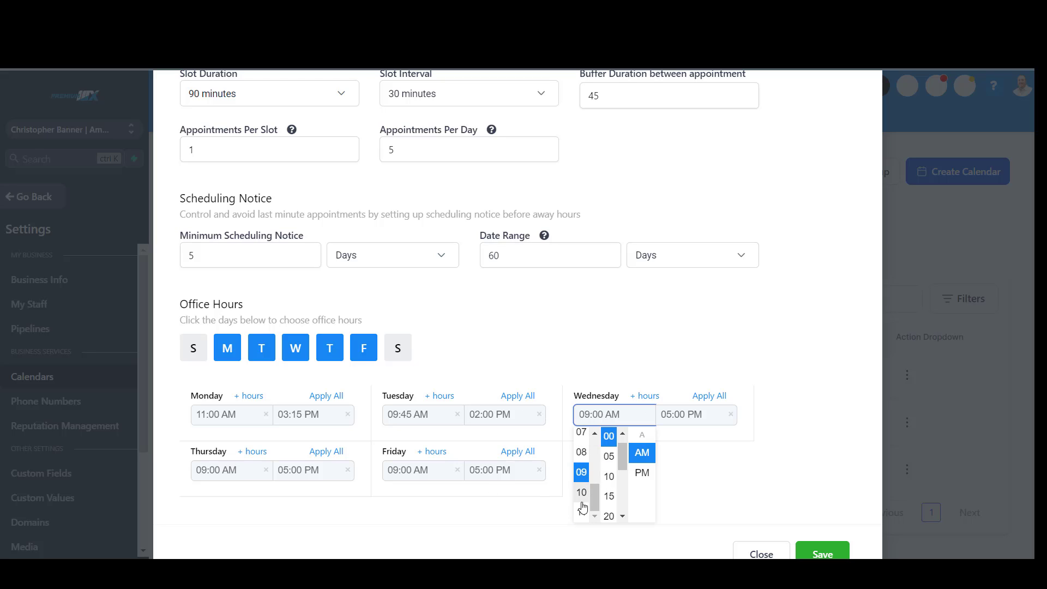
click(582, 496)
click(596, 421)
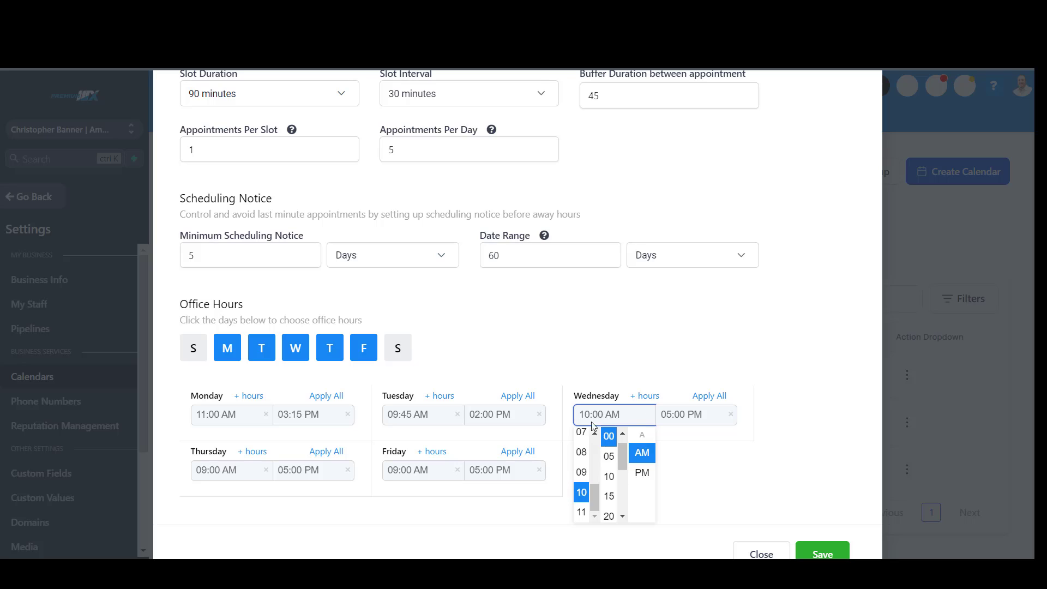
scroll(589, 486, down, 1)
click(582, 471)
click(684, 372)
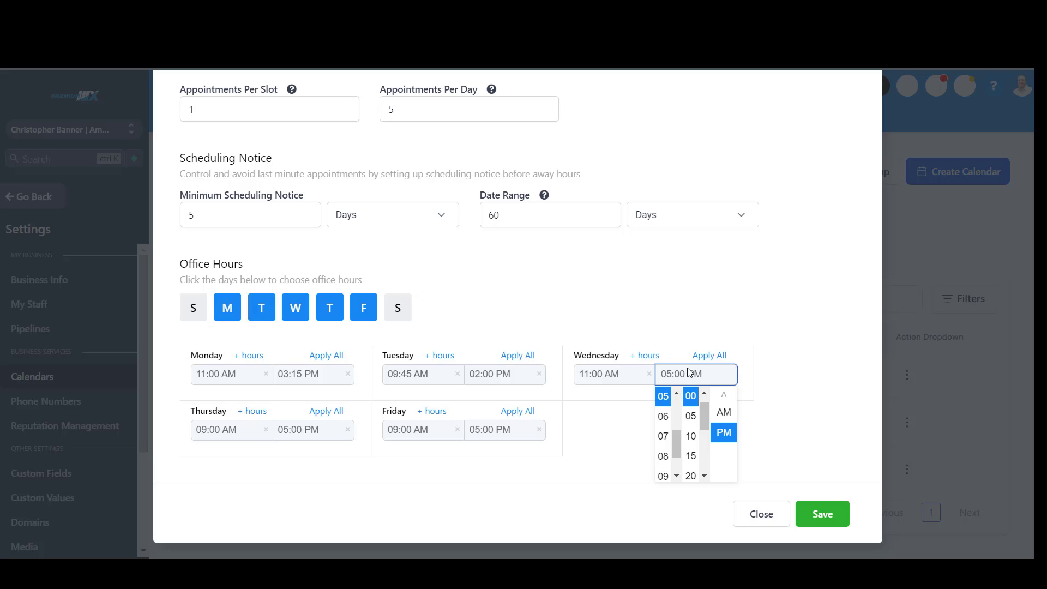
scroll(663, 443, up, 1)
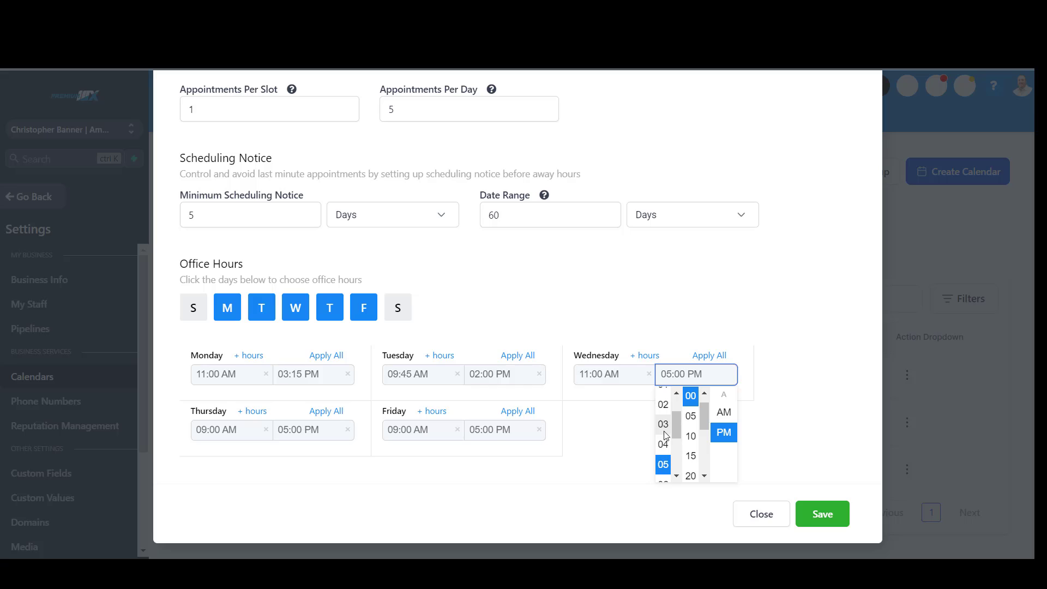
click(662, 404)
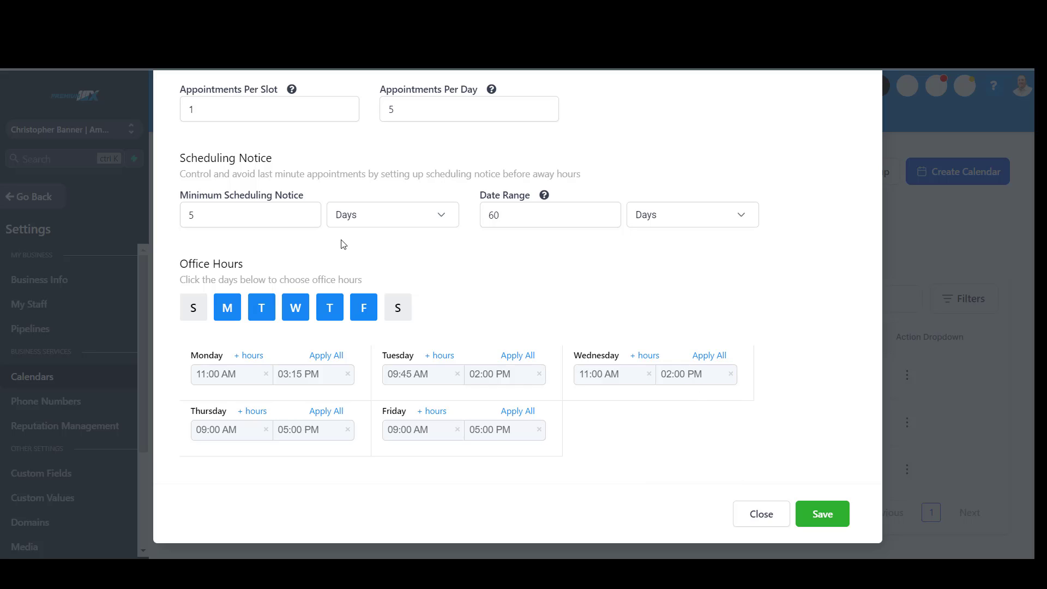
click(811, 518)
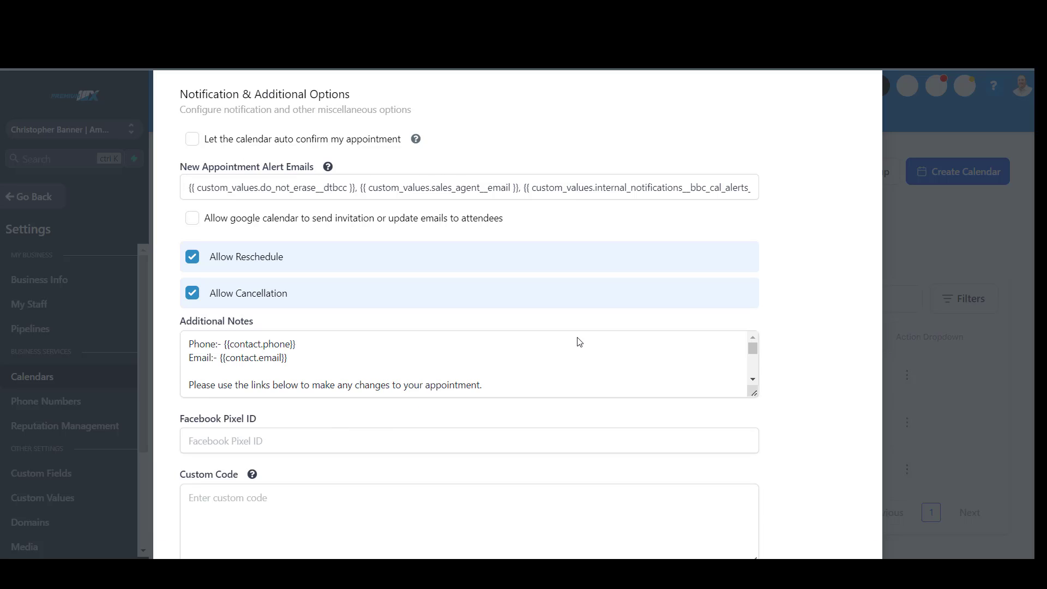
- Set the custom form to None and reselect Main Online Calendar | Meeting Location Form V3.0
scroll(291, 175, up, 4)
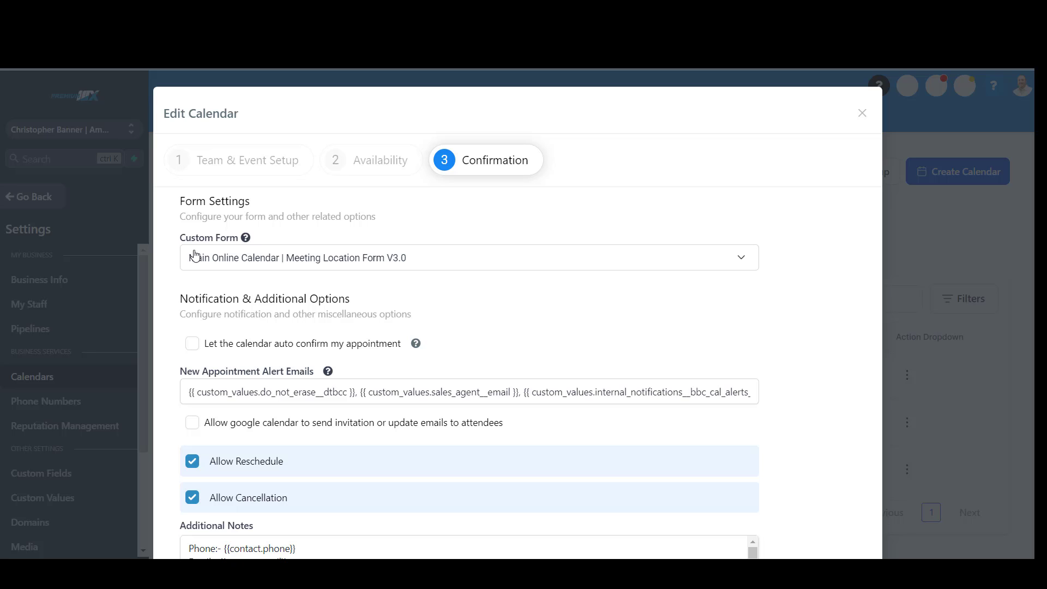
click(470, 258)
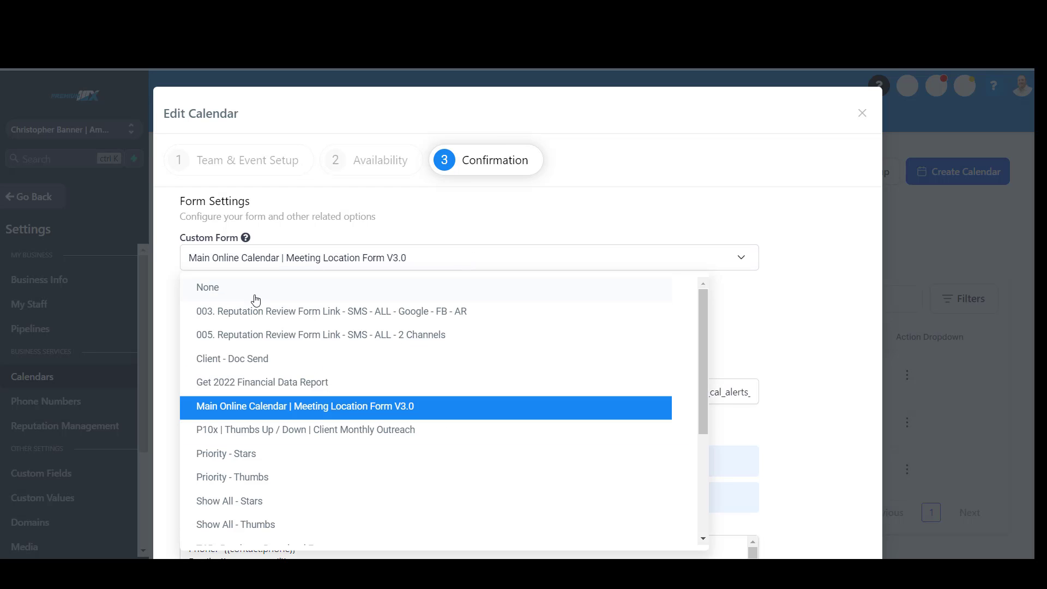
click(200, 288)
click(244, 256)
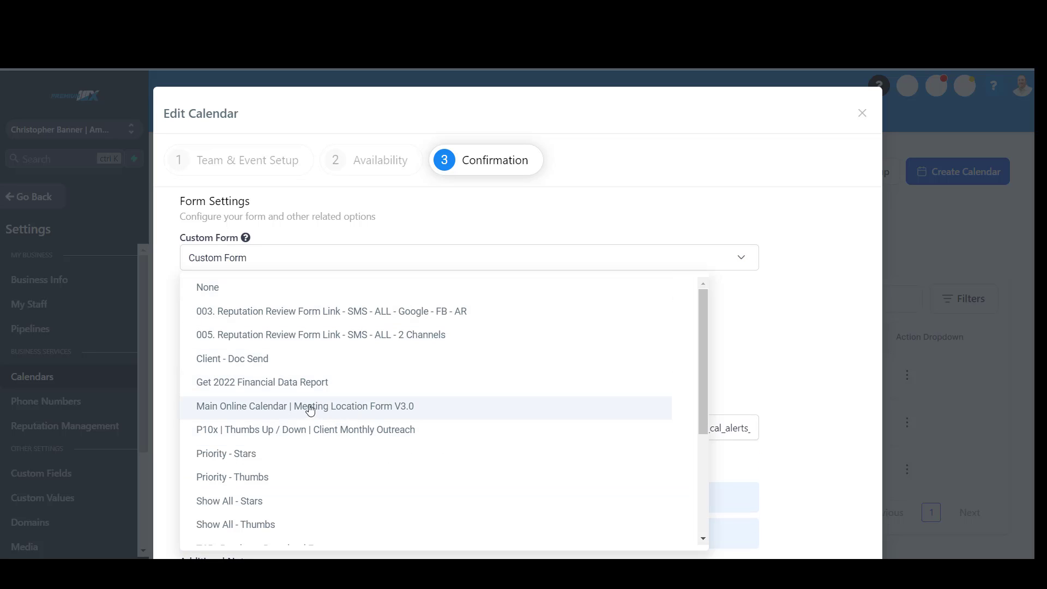
click(378, 411)
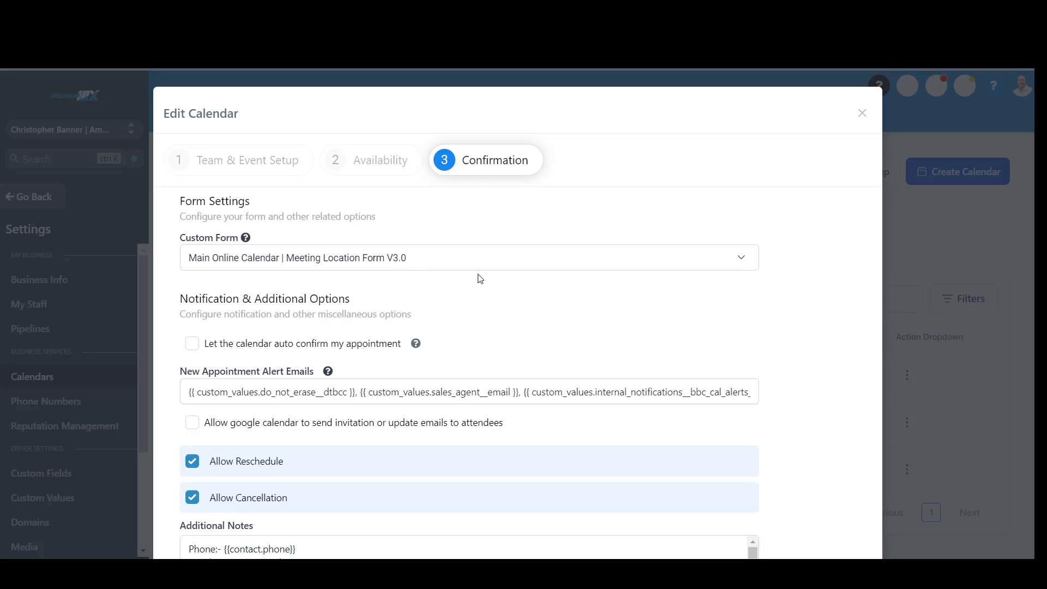
- Set the calendar's form submission to Form Submit Redirect URL with {{ custom_values.agent_prospecting__thank_you_page }} and complete the calendar setup
scroll(479, 280, down, 3)
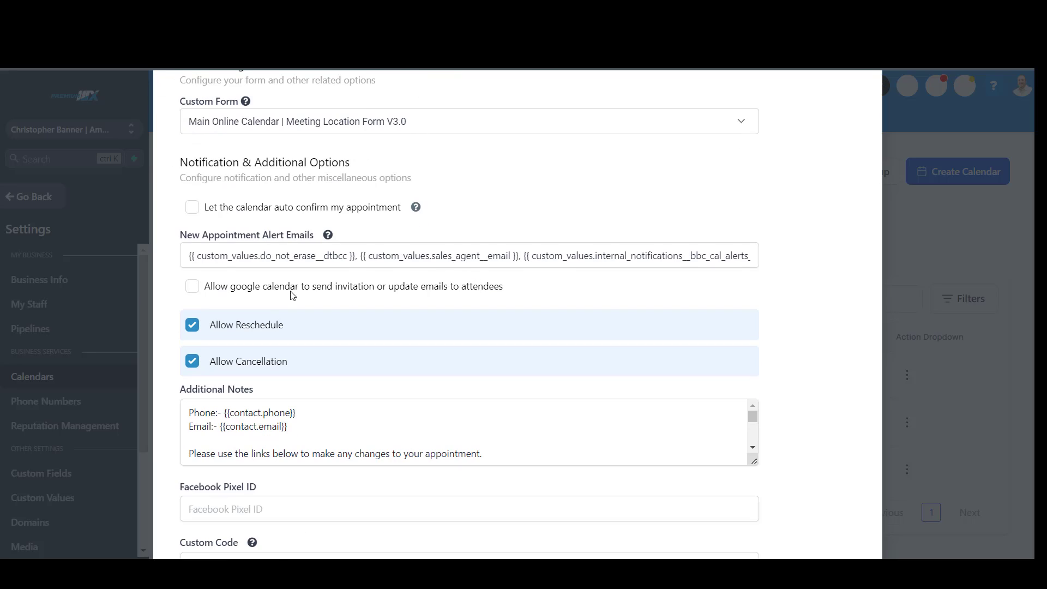
scroll(217, 310, down, 3)
scroll(294, 297, down, 3)
scroll(294, 292, down, 3)
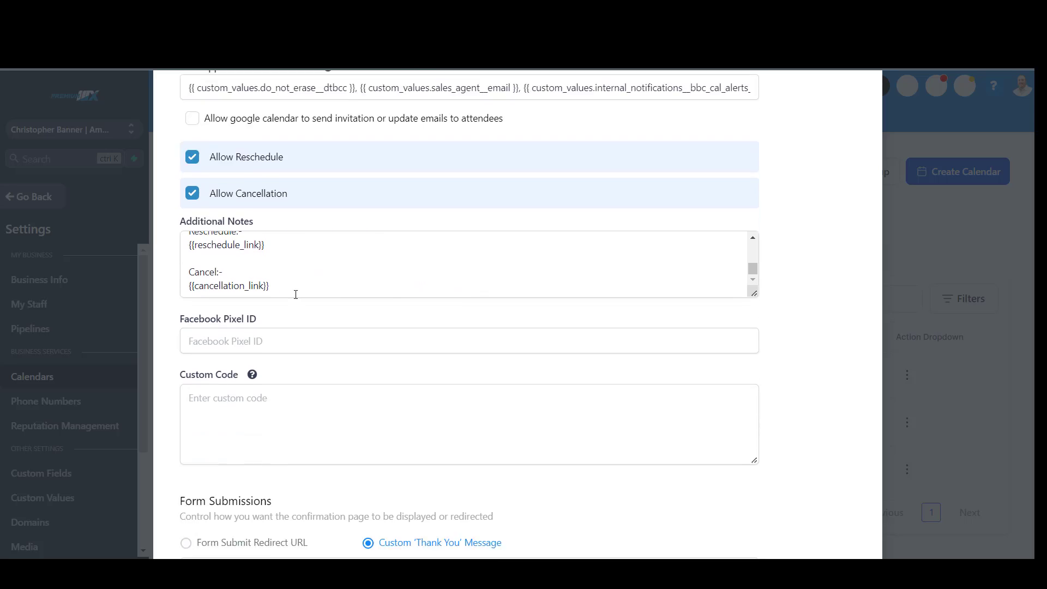
scroll(262, 314, down, 2)
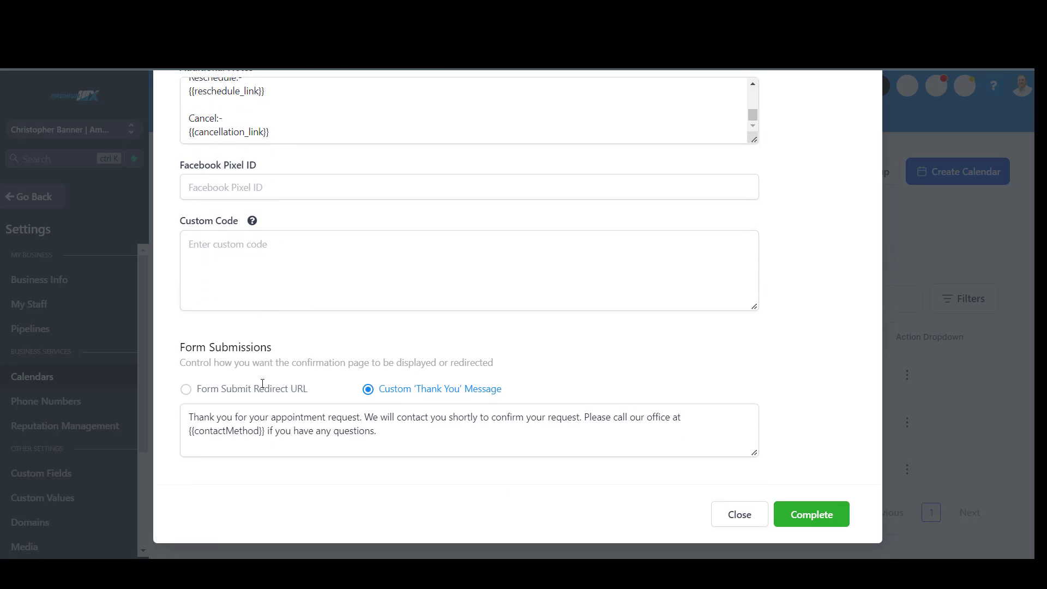
click(188, 392)
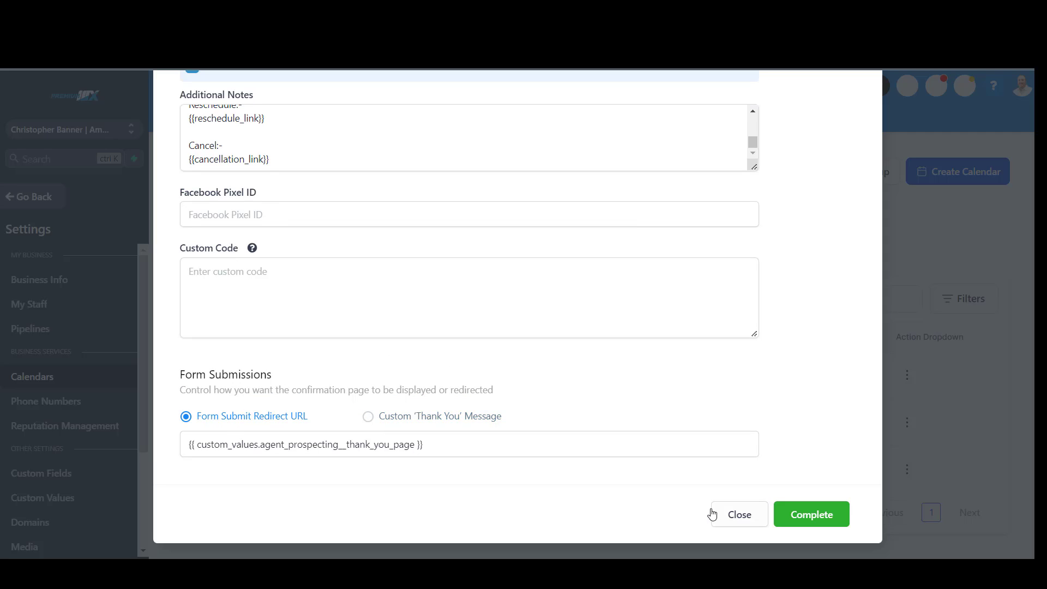
click(805, 517)
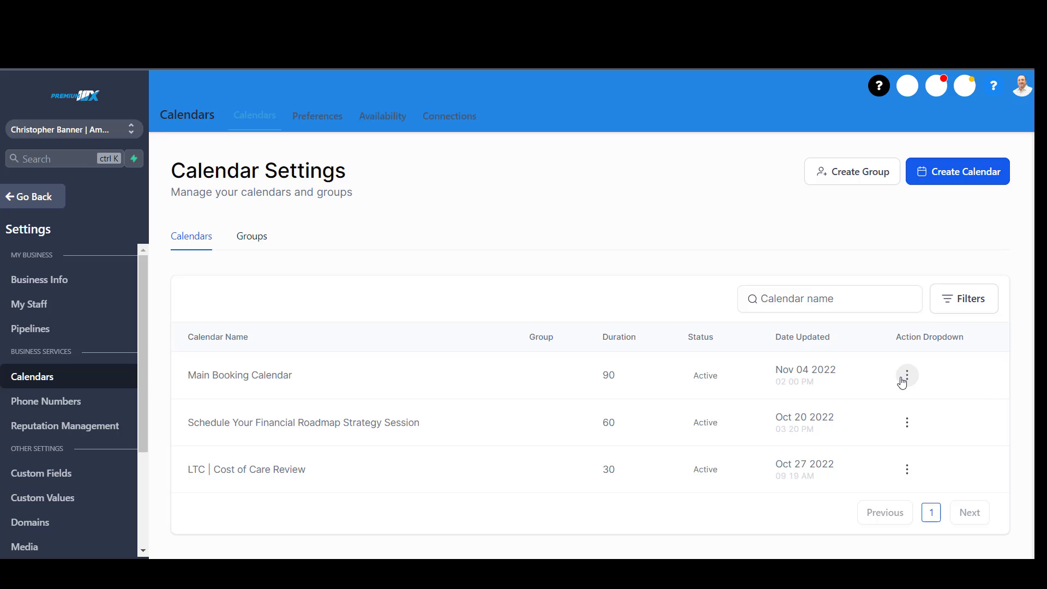
- Reopen the Main Booking Calendar for editing to review its setup sections, and close it without changes
click(906, 379)
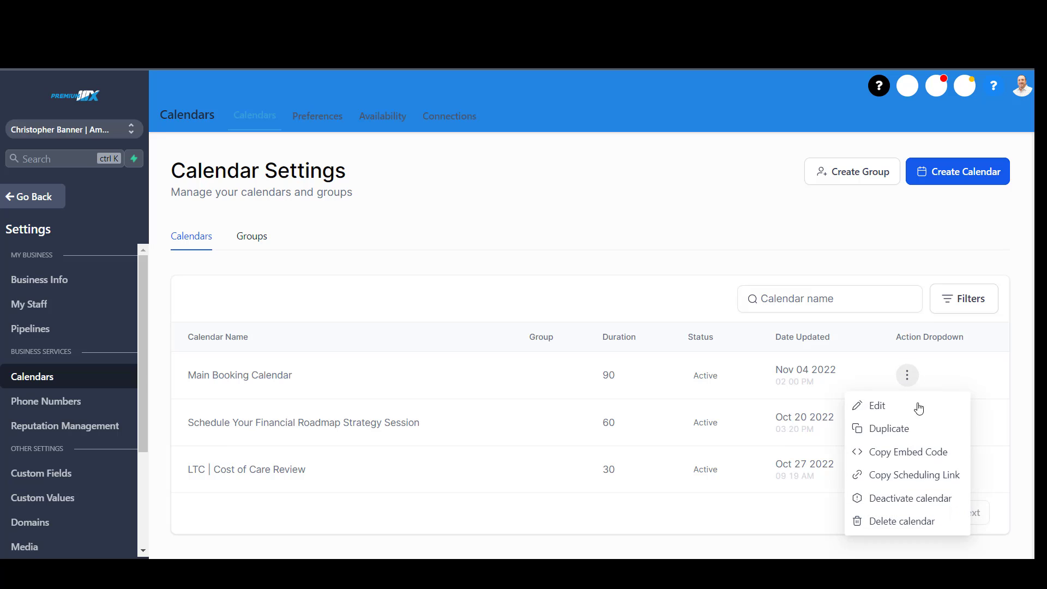
click(870, 406)
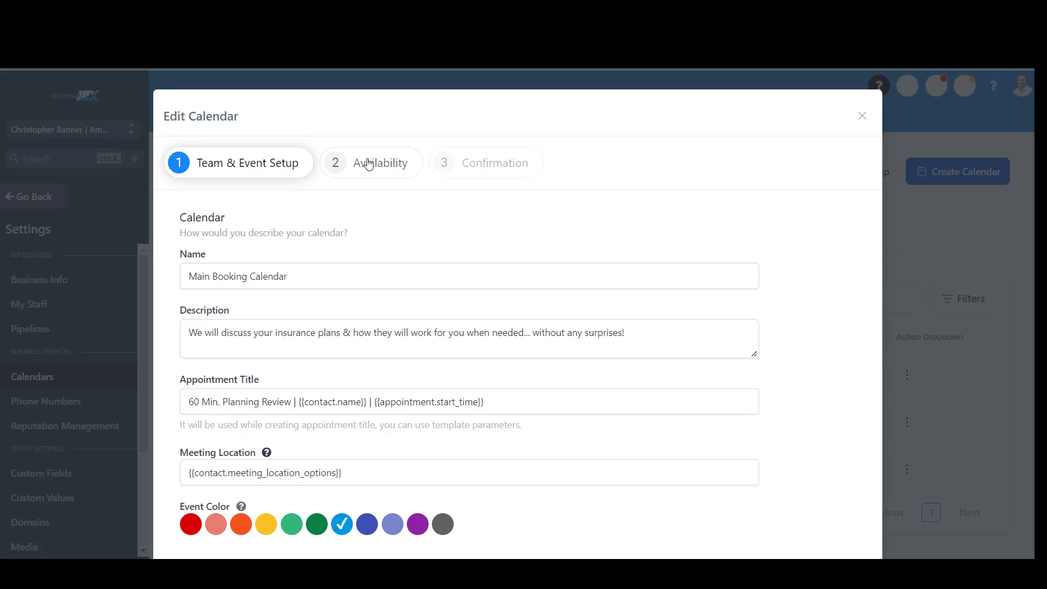
click(863, 116)
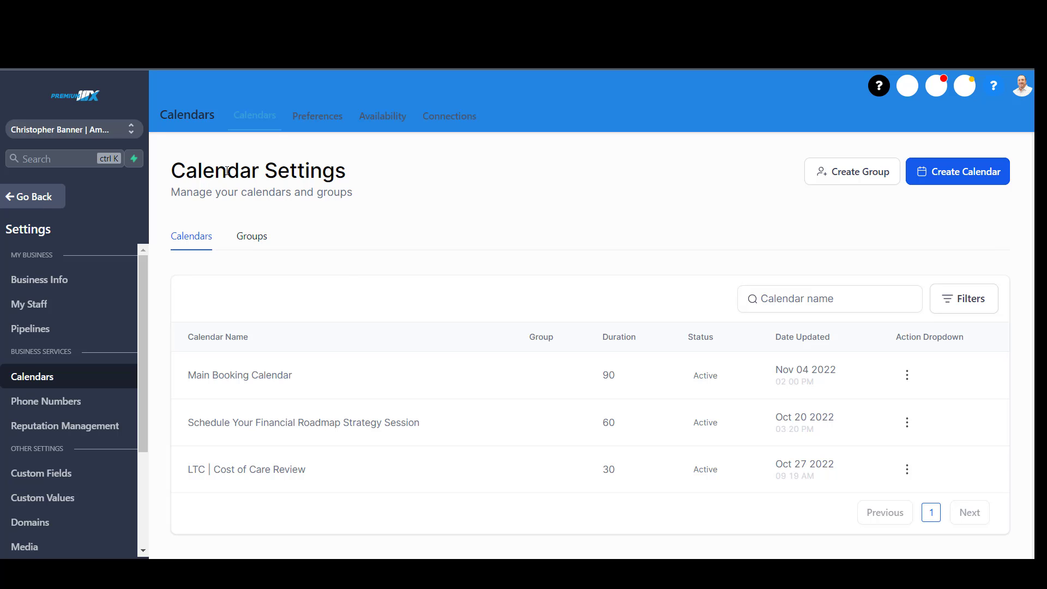
- Leave the settings, open the first contact's record and remove its "appt requested" tag
click(43, 206)
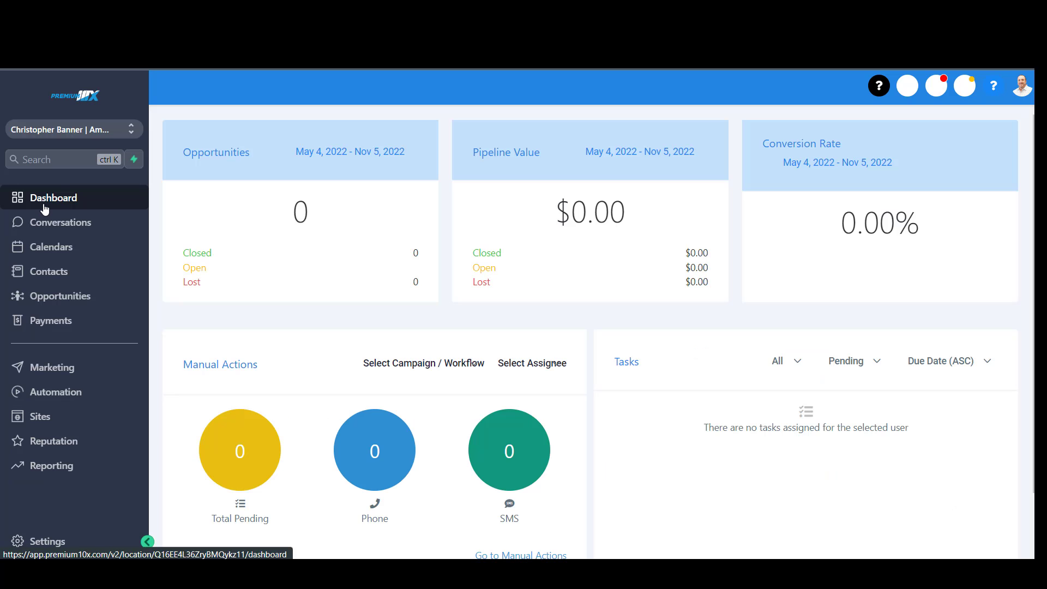
click(45, 280)
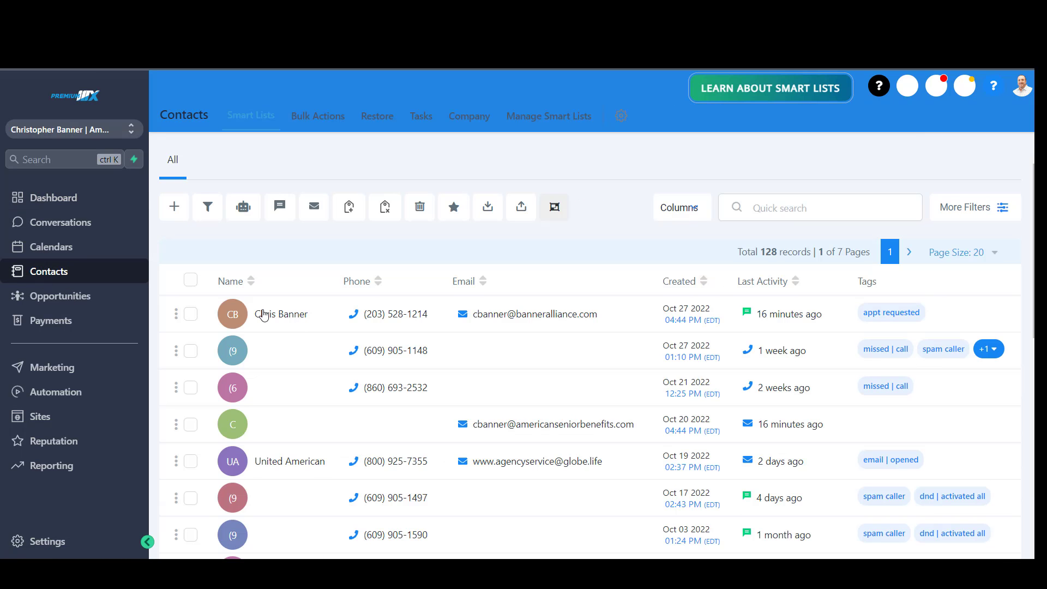
click(266, 316)
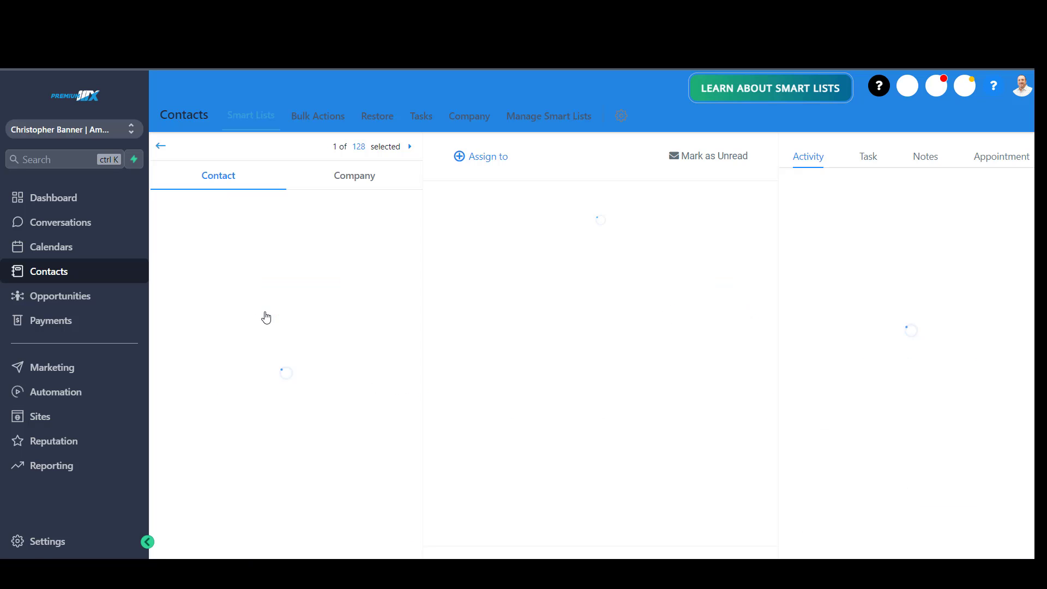
scroll(283, 308, down, 10)
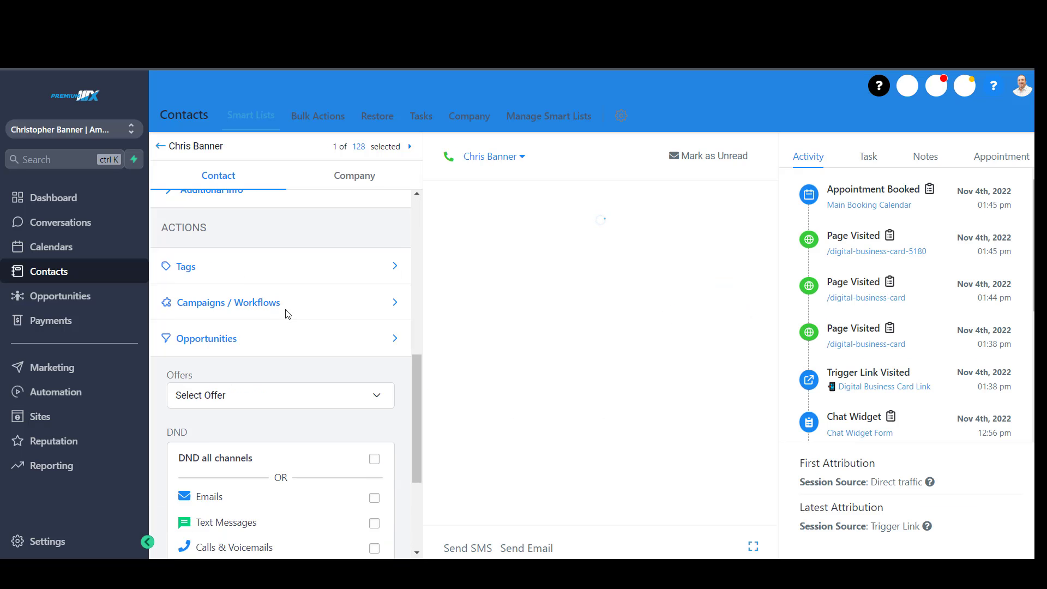
scroll(283, 313, up, 3)
click(199, 311)
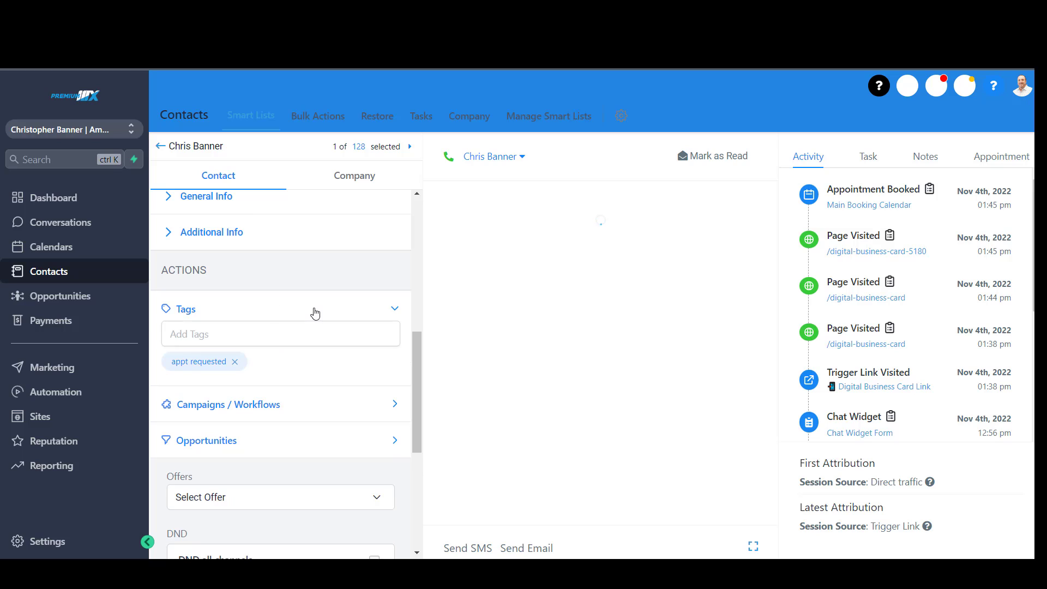
click(235, 362)
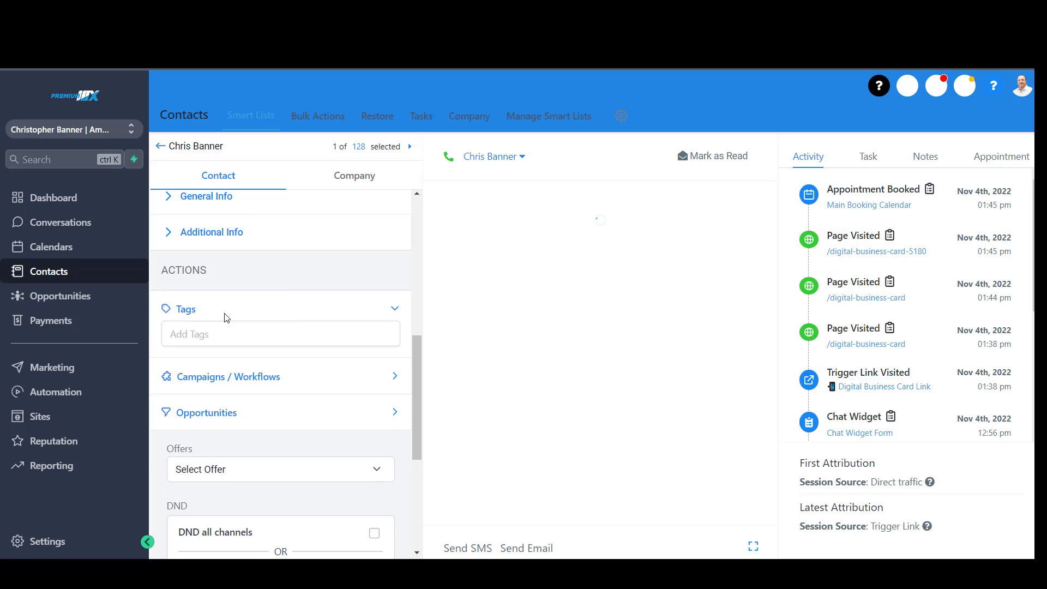
- Check the contact's details, company information and existing appointments
scroll(297, 298, down, 5)
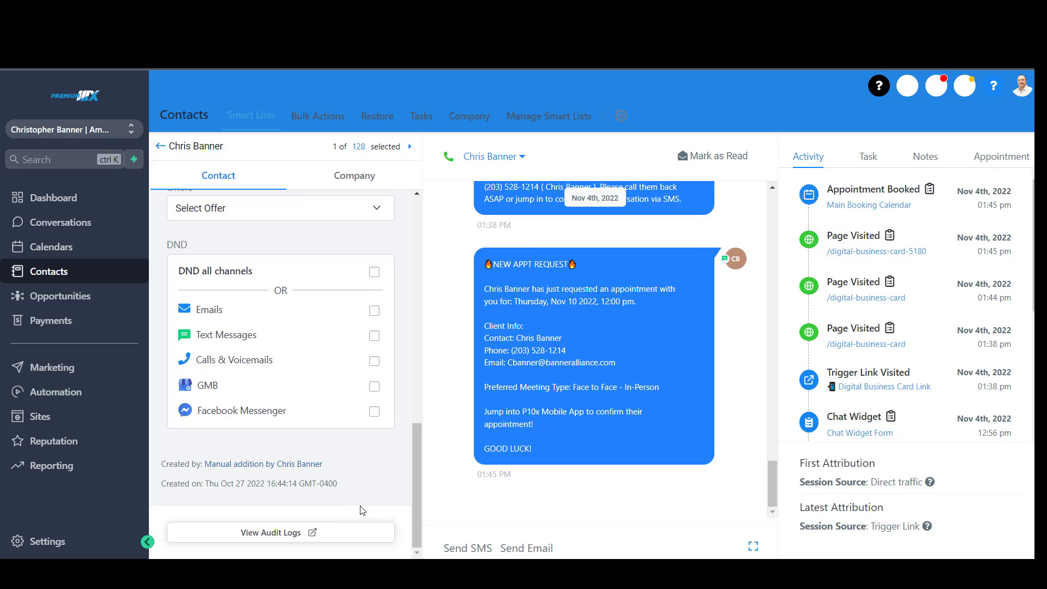
drag(420, 476, 410, 223)
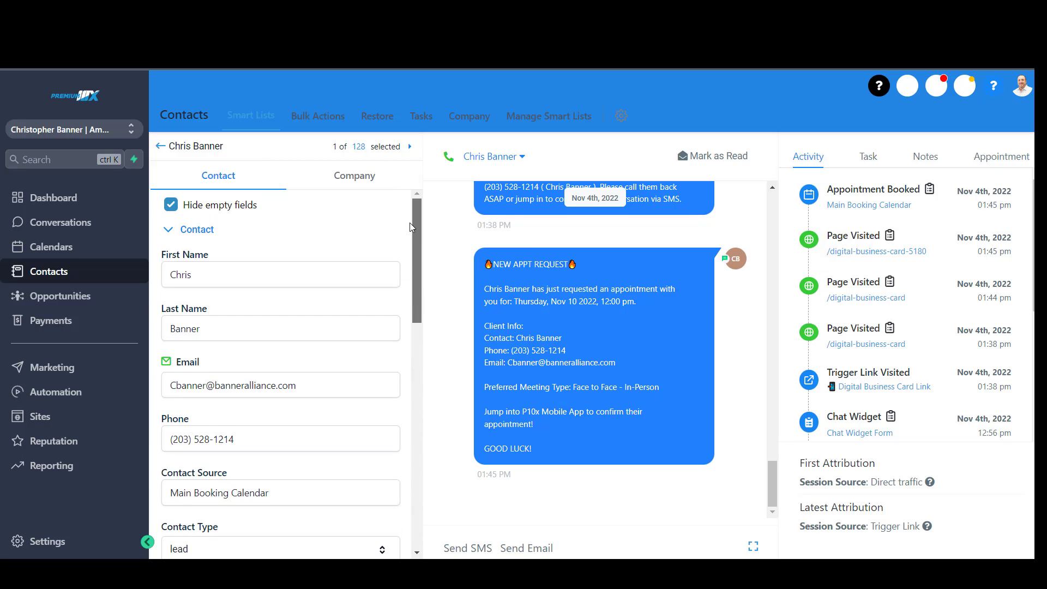
click(352, 176)
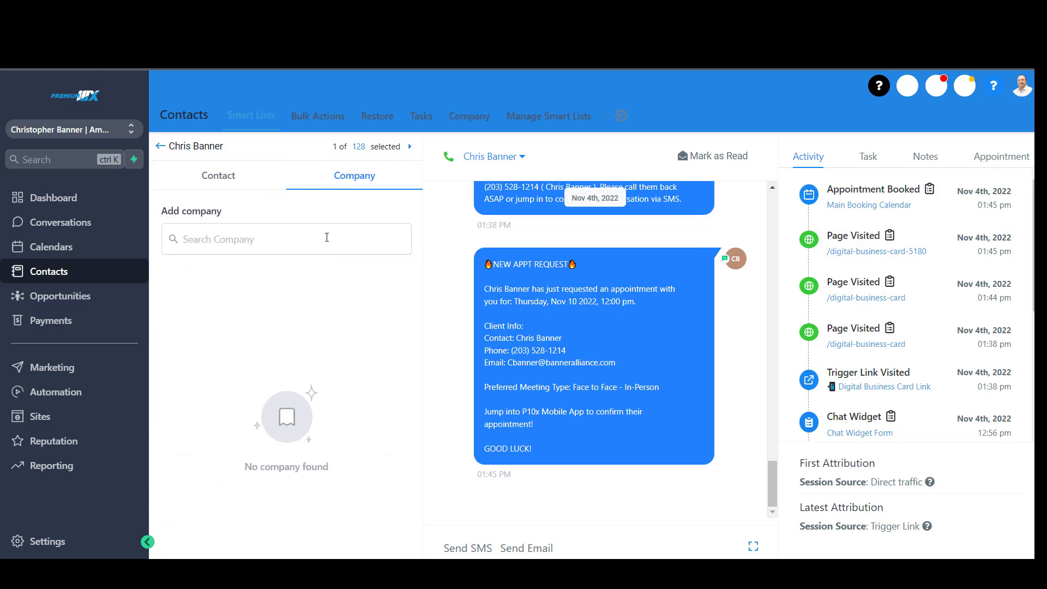
click(160, 146)
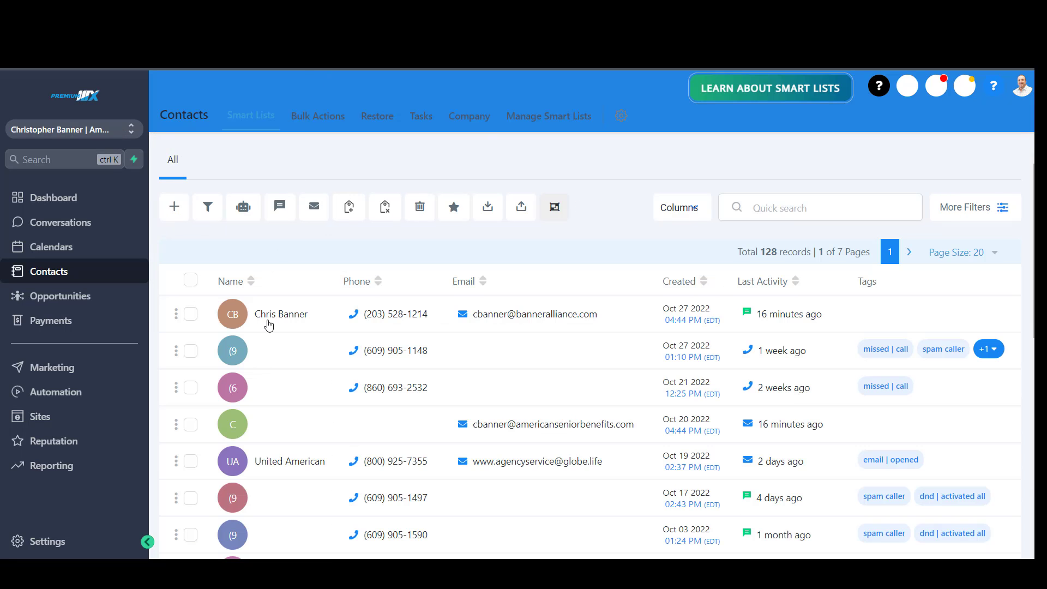
click(273, 320)
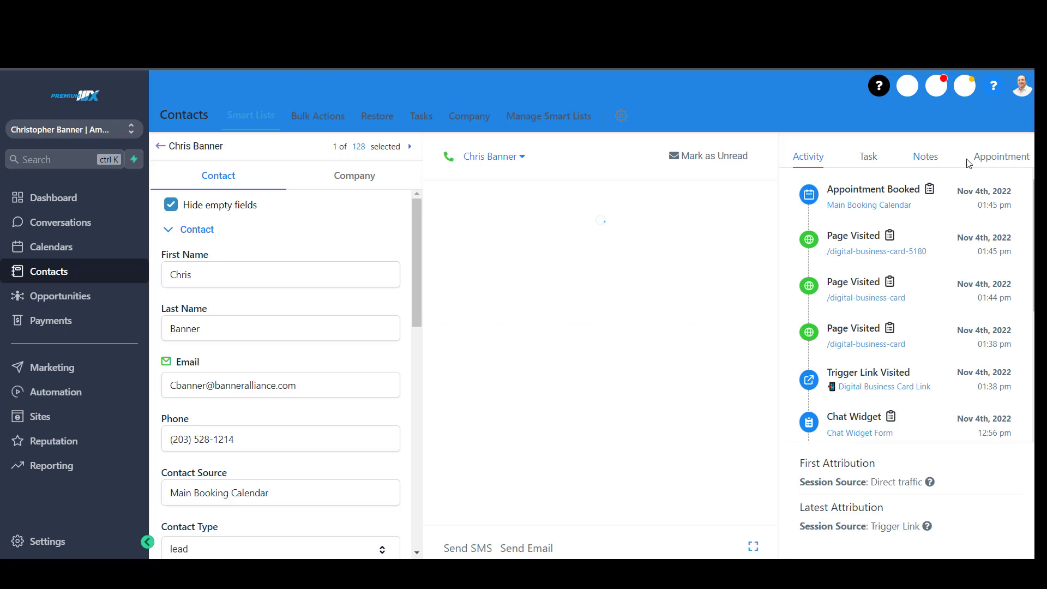
click(1014, 165)
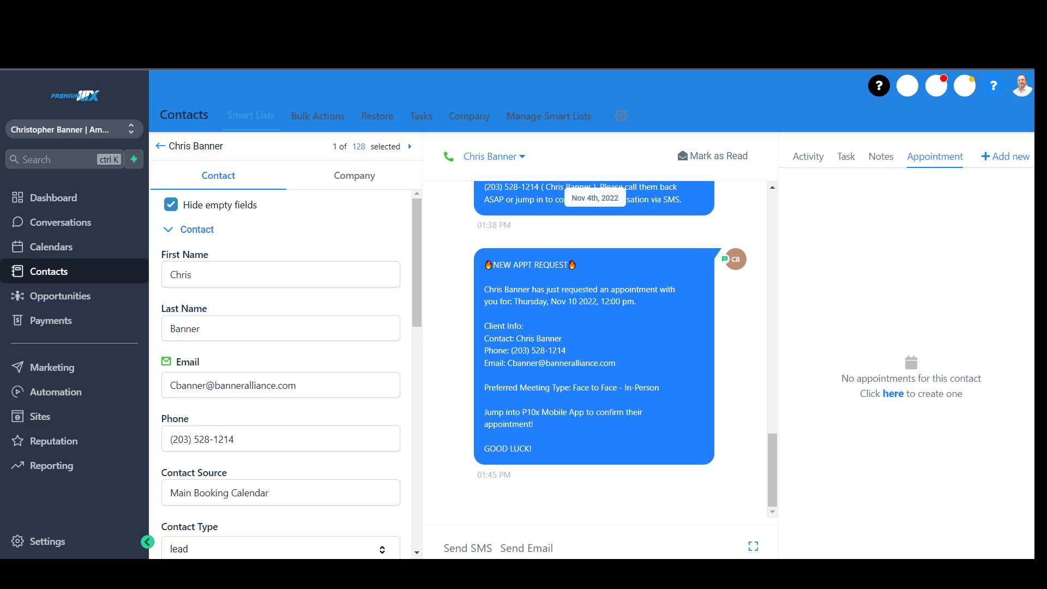
- Open the live P10X - Digital Business Card | V3.1 homepage from the funnels and bring up its appointment scheduler
click(40, 416)
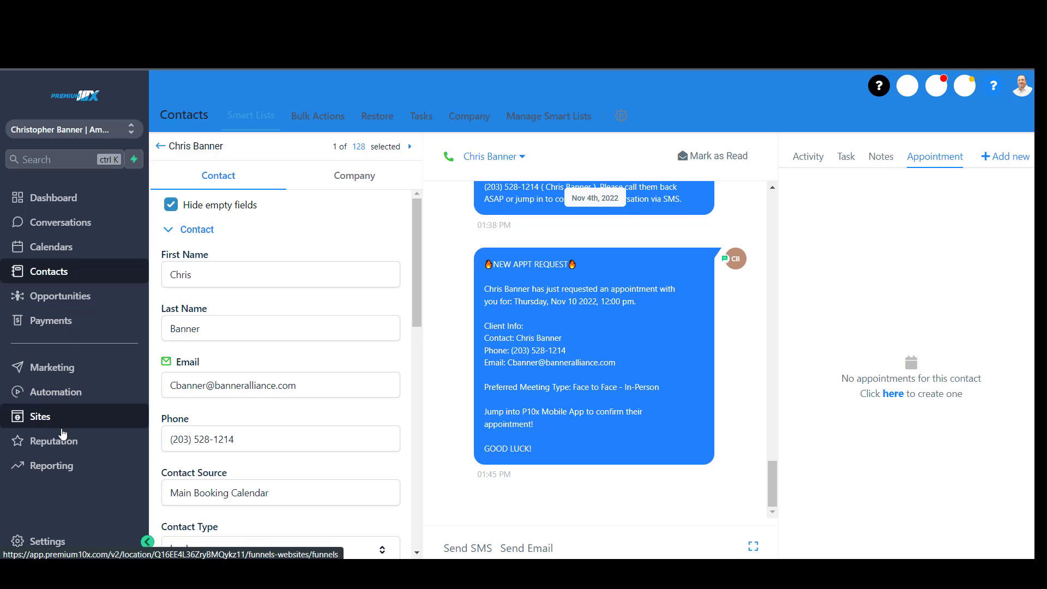
click(294, 229)
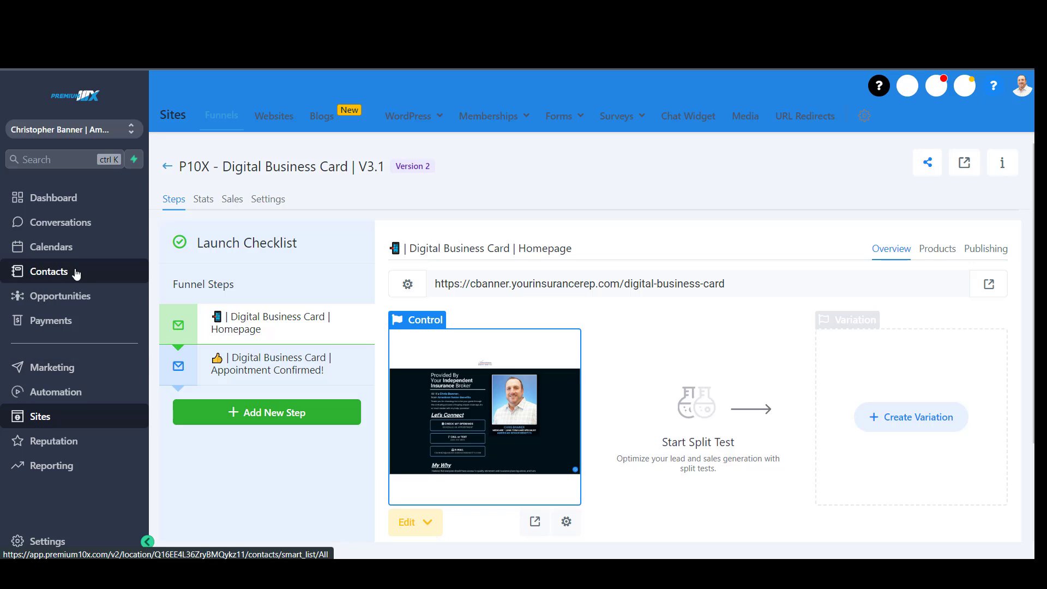
click(535, 522)
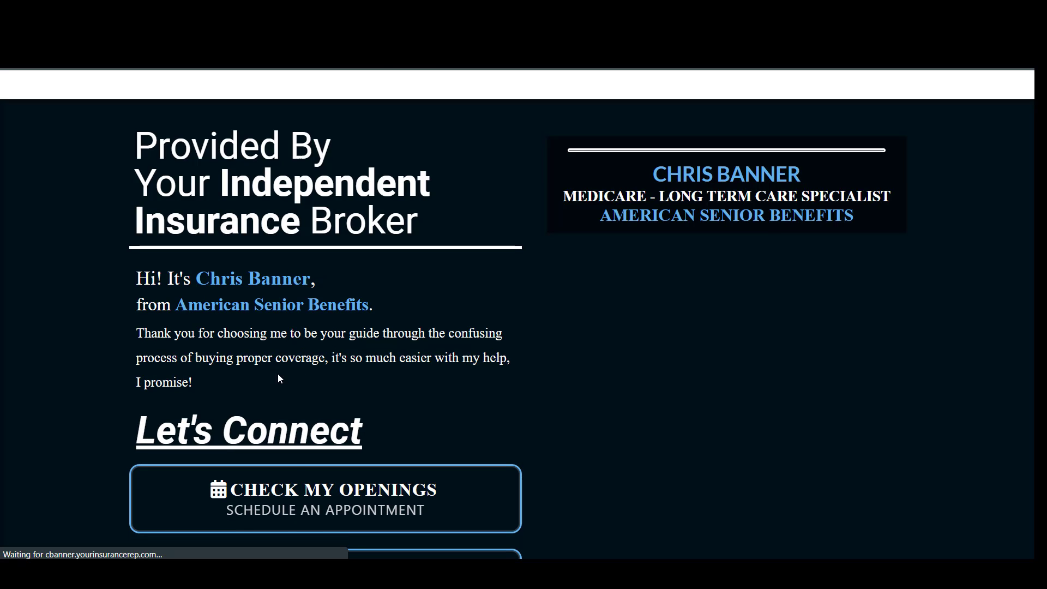
click(327, 512)
- Choose Thursday, November 10, 2022 at 09:00 AM as the appointment's date and time
scroll(528, 367, down, 3)
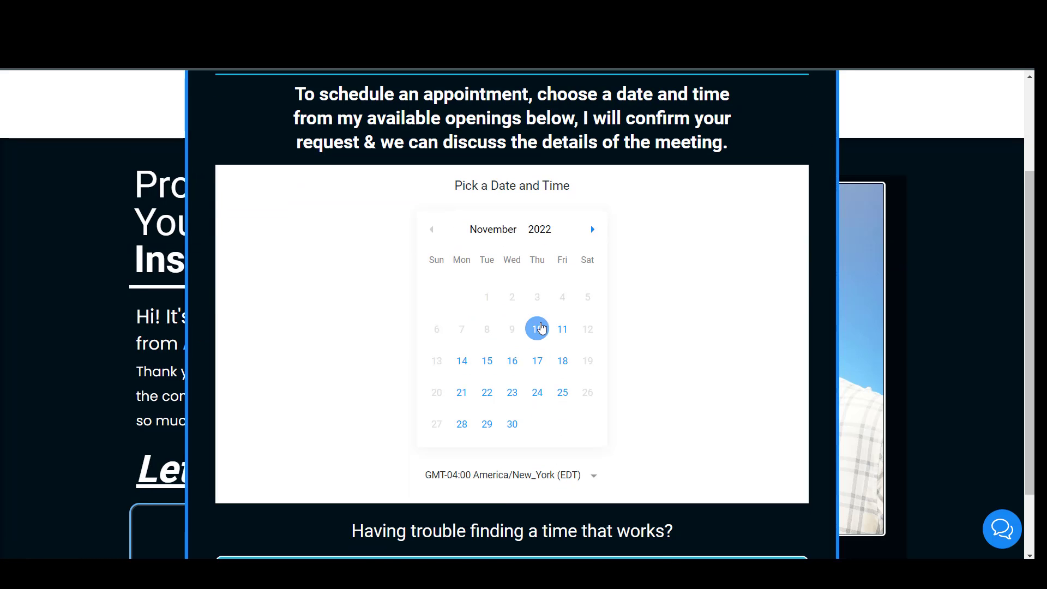
click(537, 329)
click(463, 250)
click(510, 511)
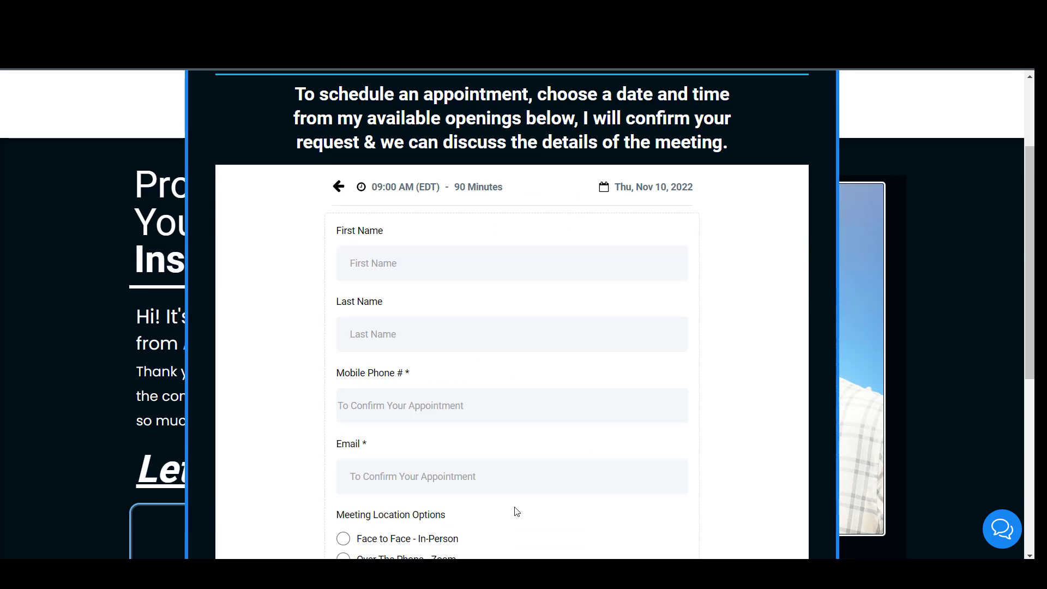
- Fill in the contact's name, mobile phone and email, choose Over The Phone - Zoom, and book the appointment
click(355, 264)
click(721, 264)
scroll(428, 300, down, 3)
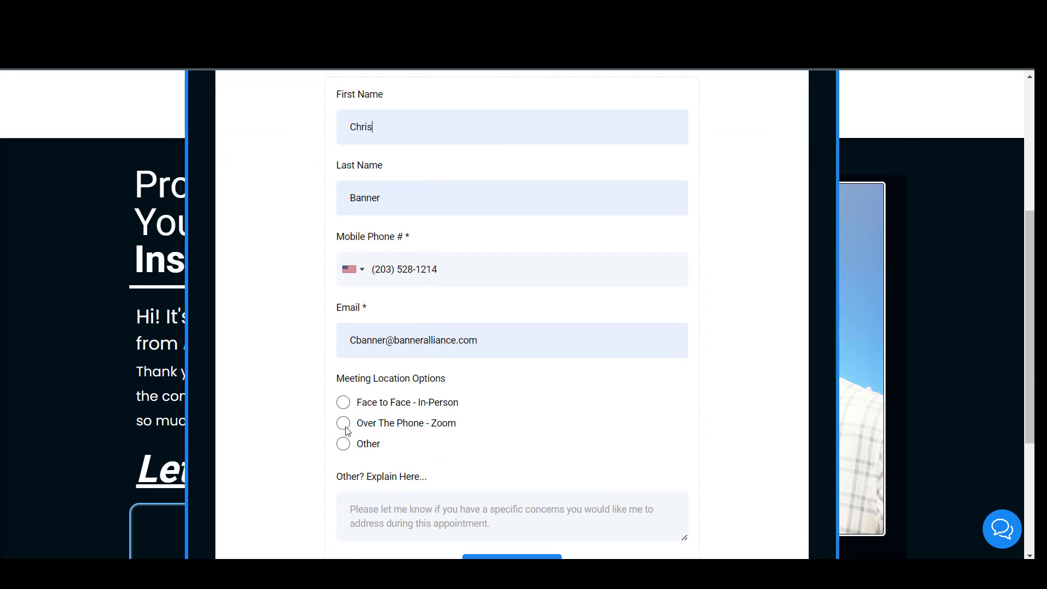
click(343, 424)
scroll(513, 431, down, 3)
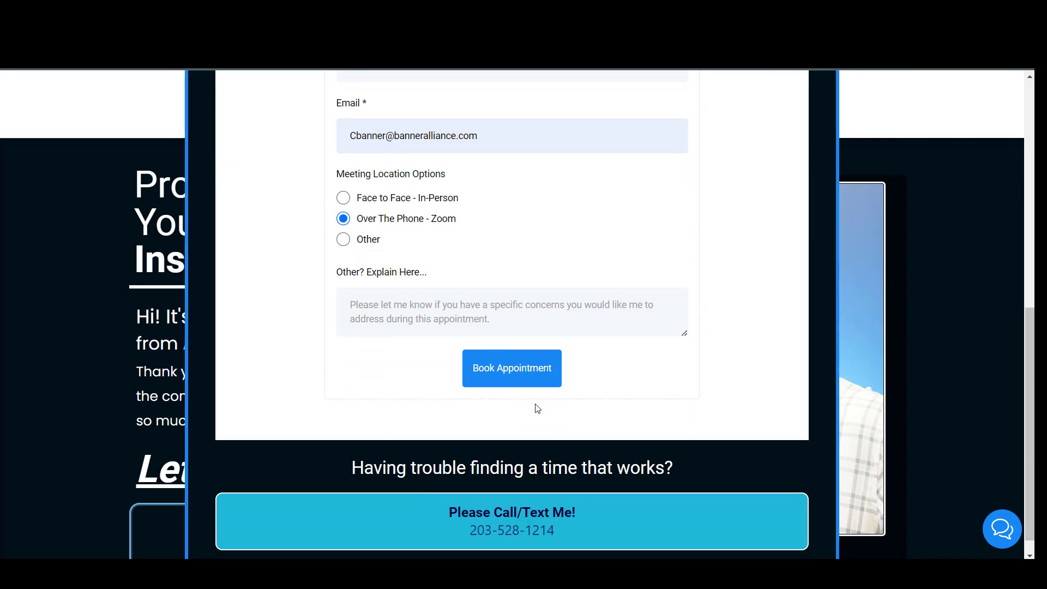
click(519, 371)
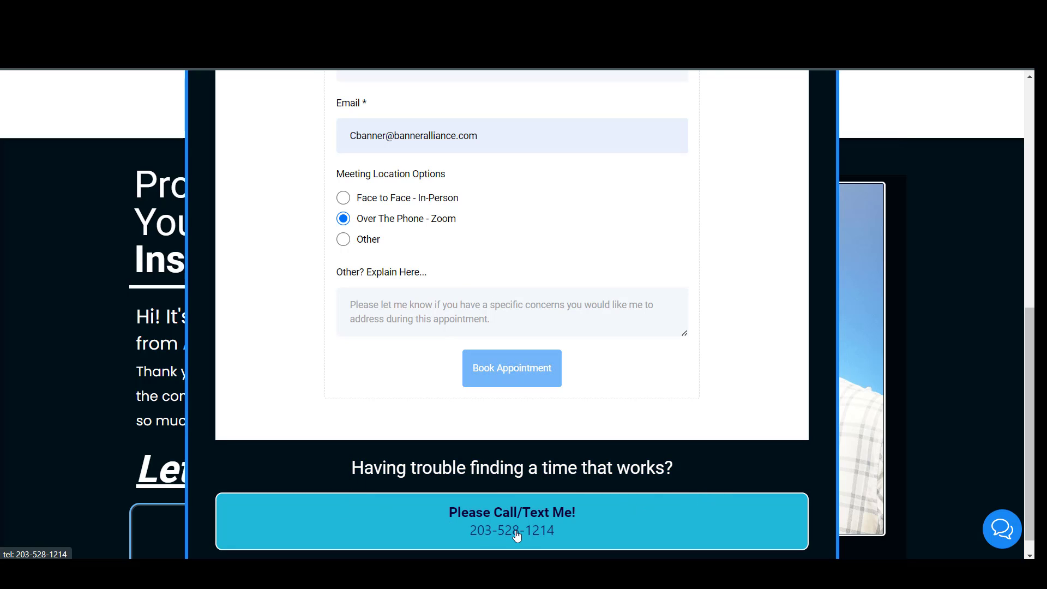
scroll(512, 349, up, 5)
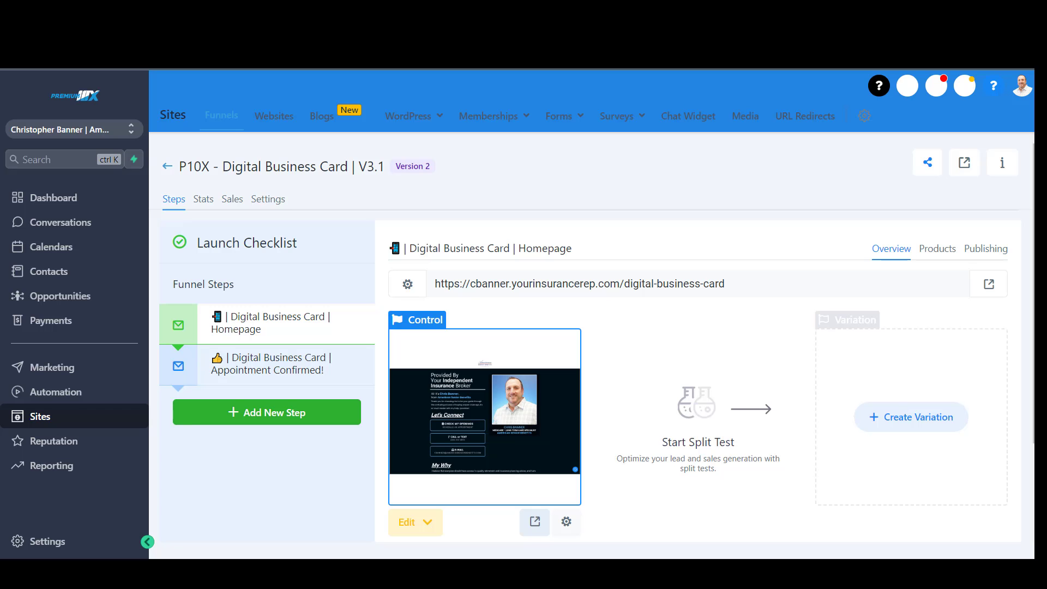
- Open the booked contact's record in the CRM to read the new appointment request message and activity
click(48, 271)
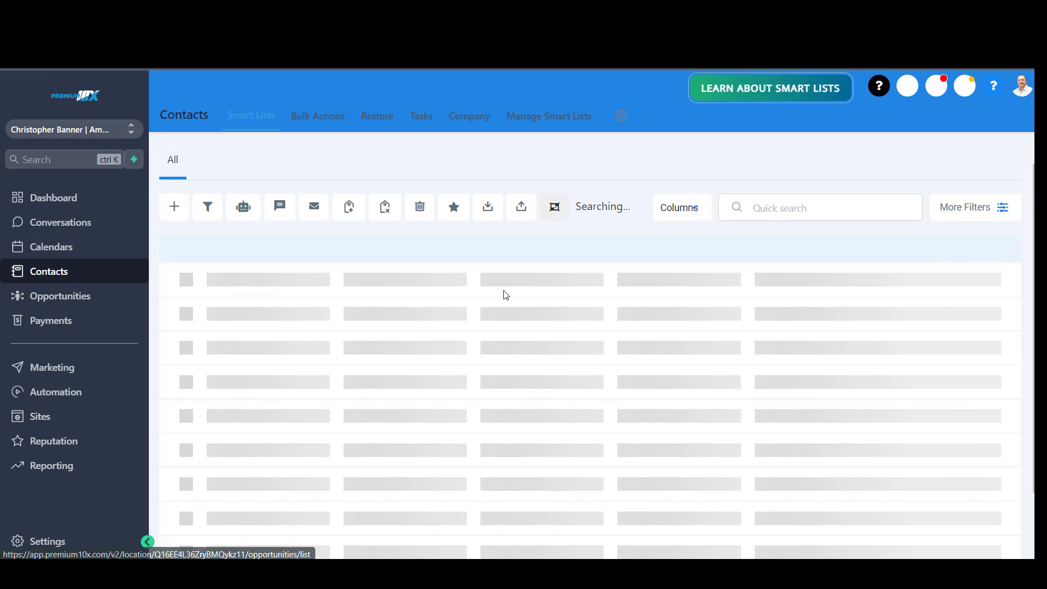
click(277, 315)
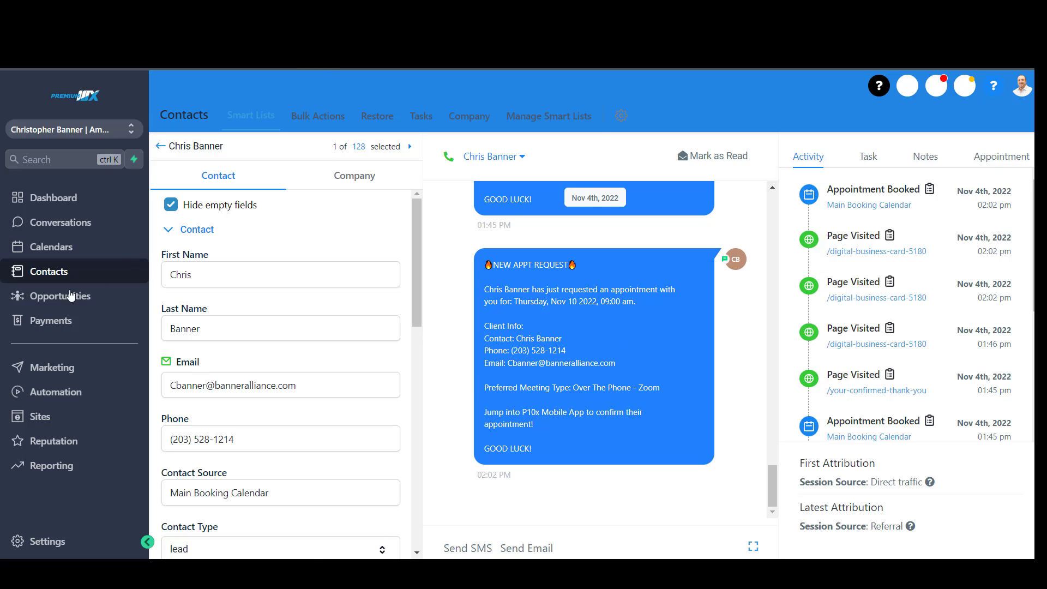
- Check the new request in the Appointment Booking Pipeline for Nov 4, 2022 and open the contact from its opportunity card
click(42, 300)
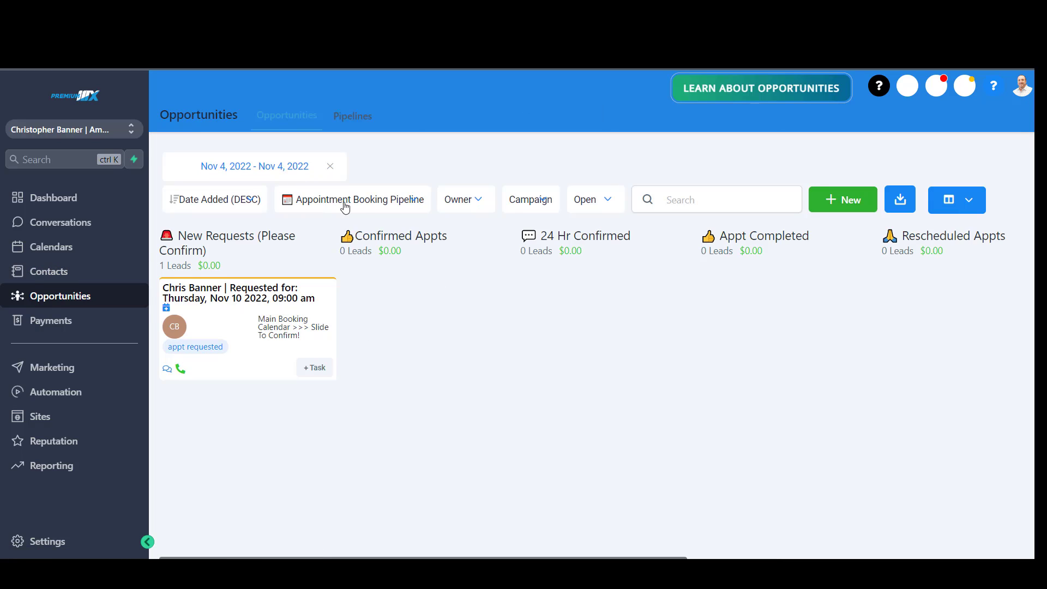
click(260, 169)
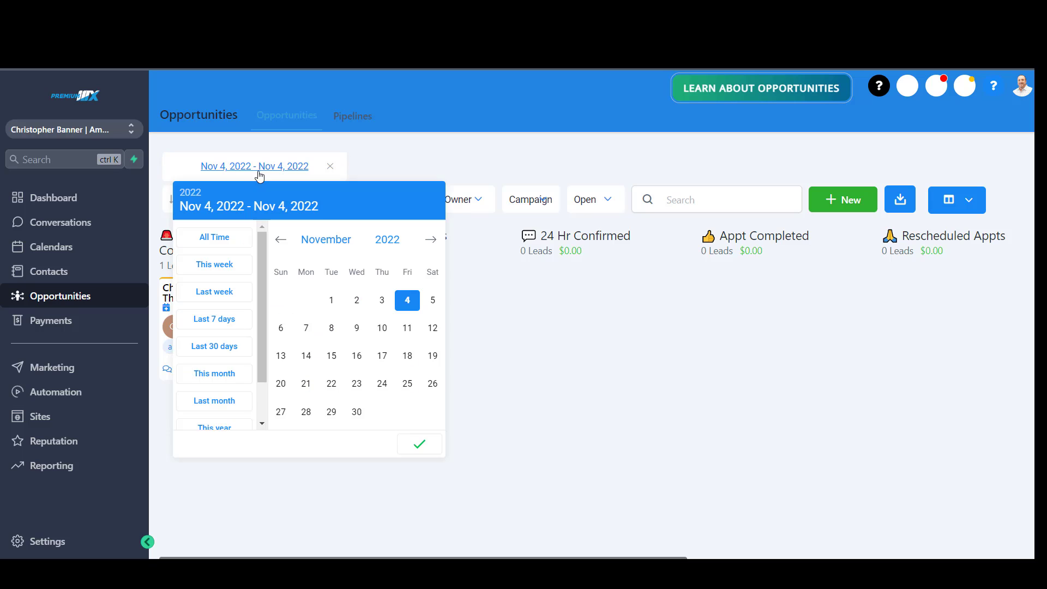
click(419, 444)
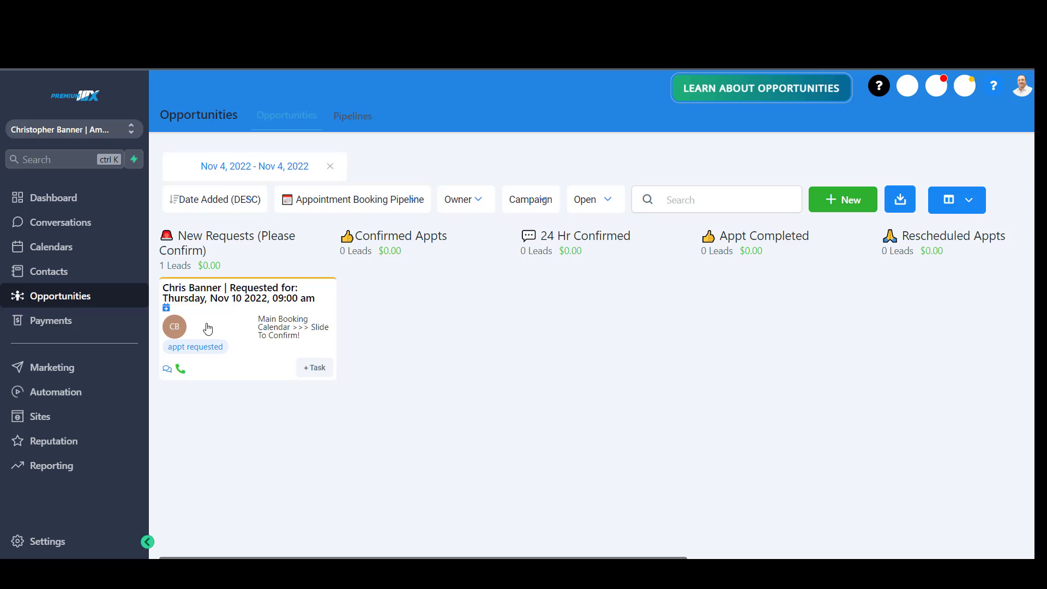
click(234, 297)
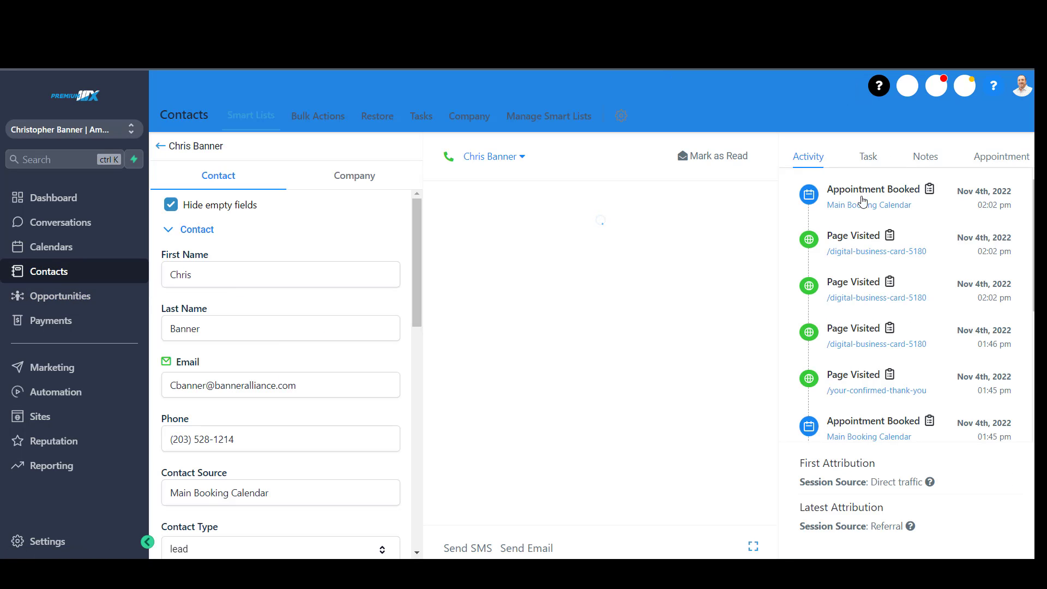
- Review the contact's activity history and open their list of appointments
scroll(863, 246, down, 5)
scroll(866, 328, up, 4)
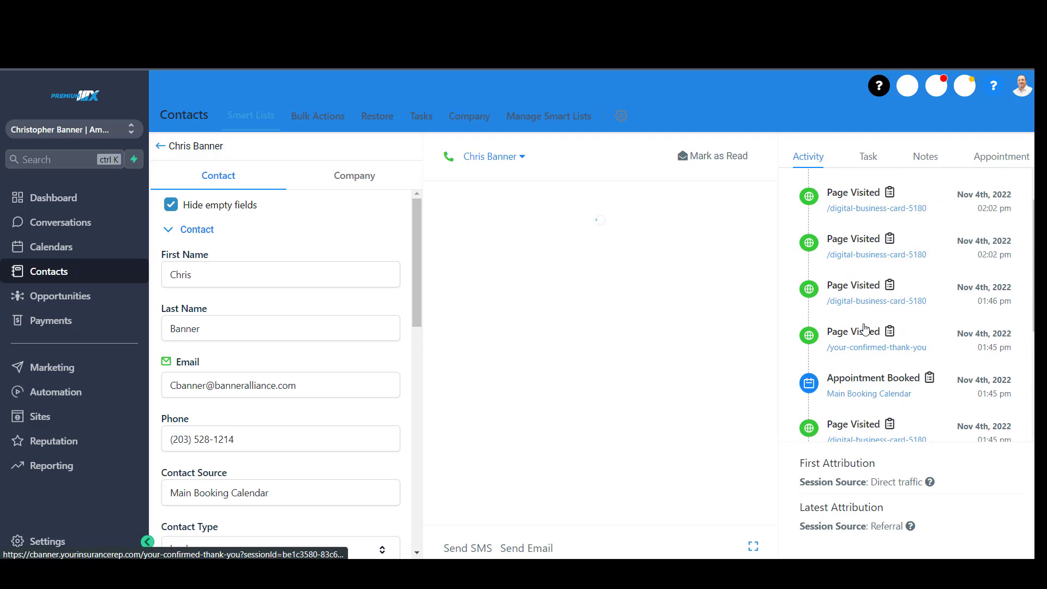
scroll(865, 328, up, 1)
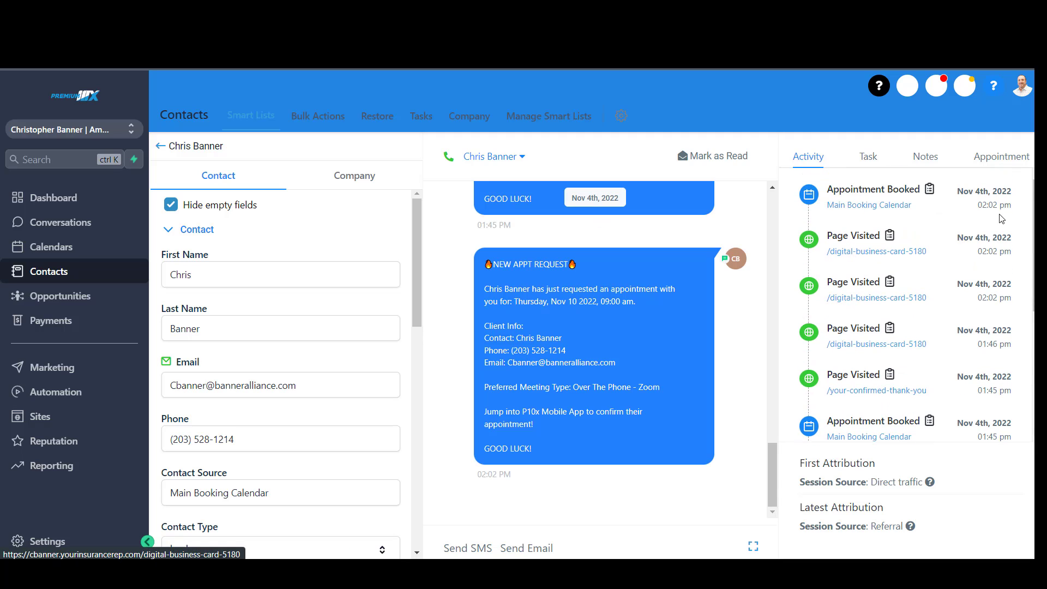
scroll(869, 205, down, 1)
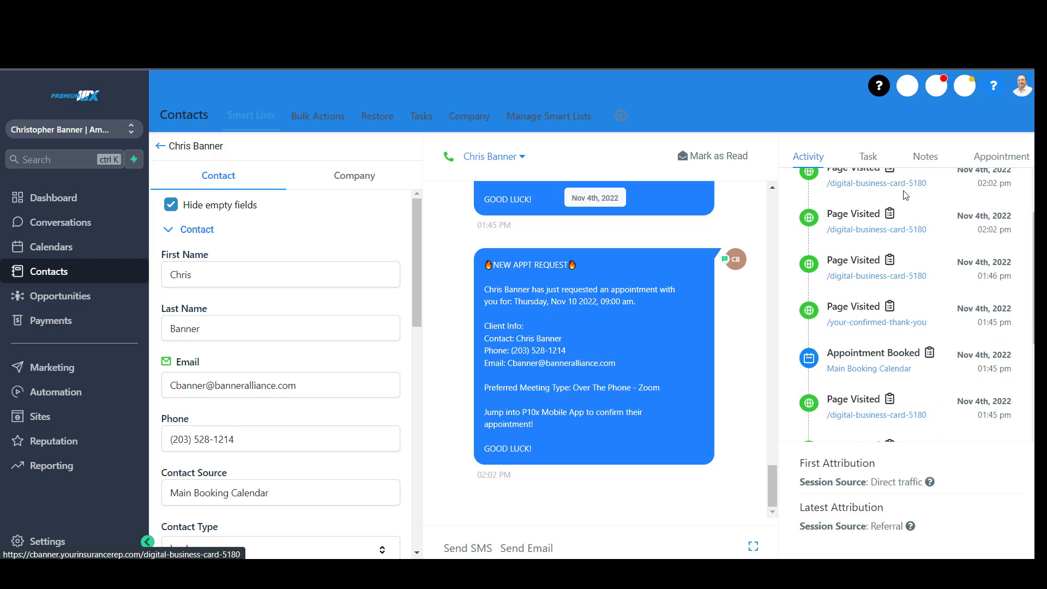
click(987, 162)
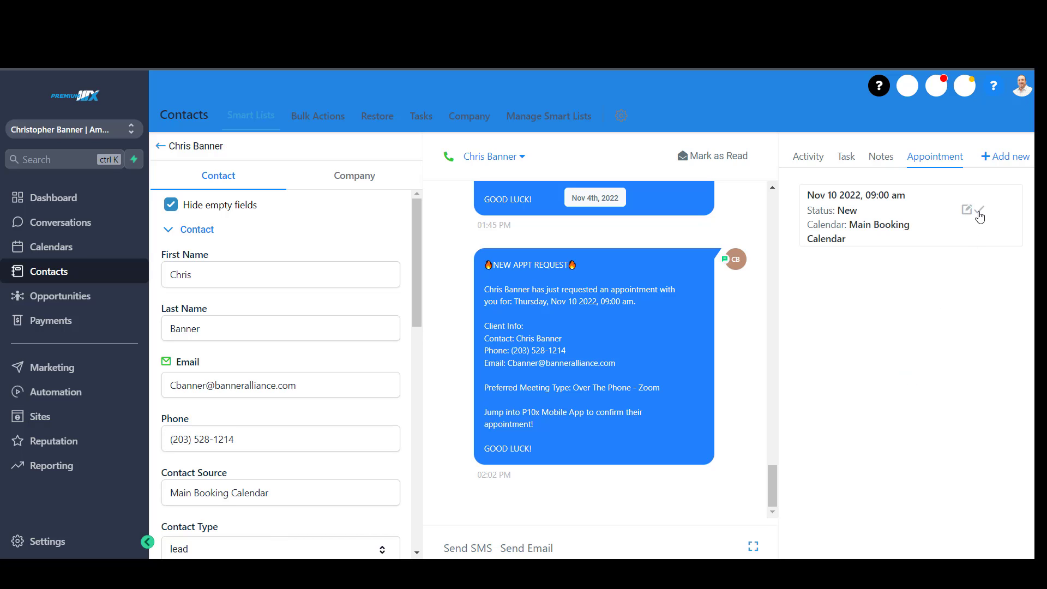
- Edit the contact's Nov 10, 2022 appointment to use the standard 9:00 am - 10:00 am slot and save it
click(979, 214)
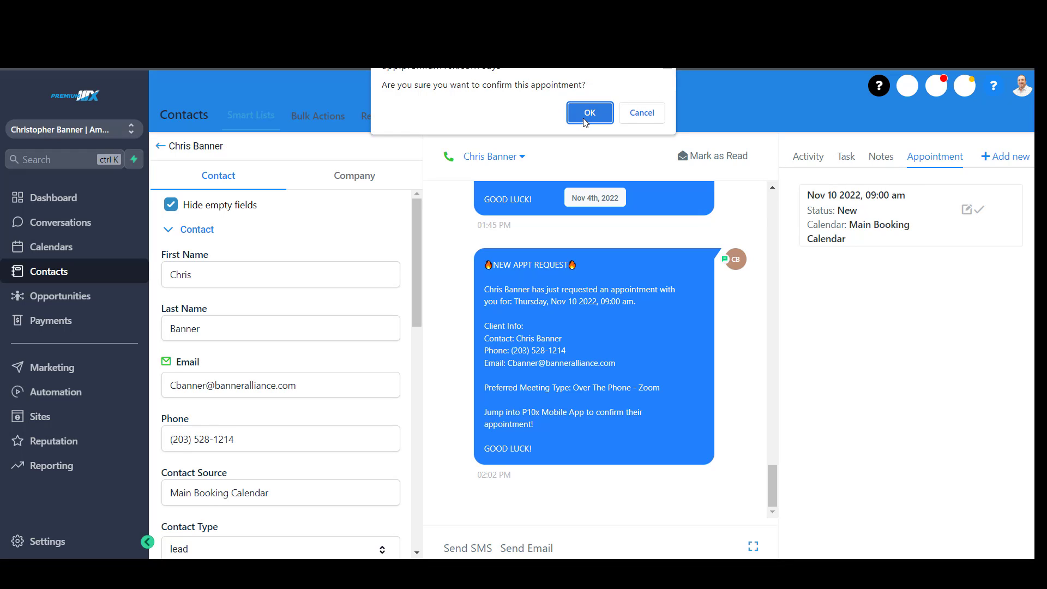
click(642, 113)
click(968, 212)
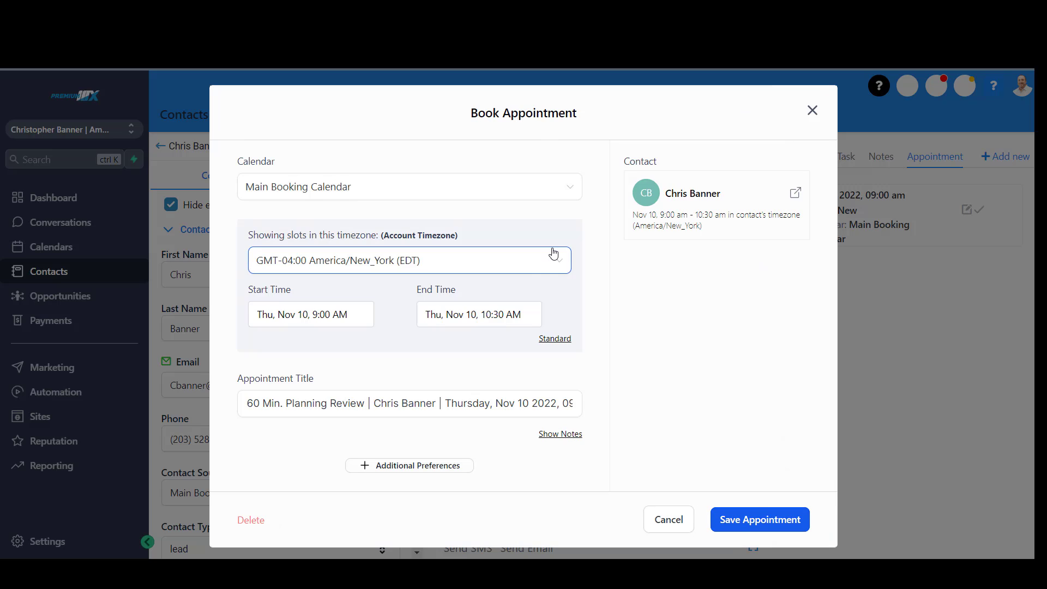
click(567, 341)
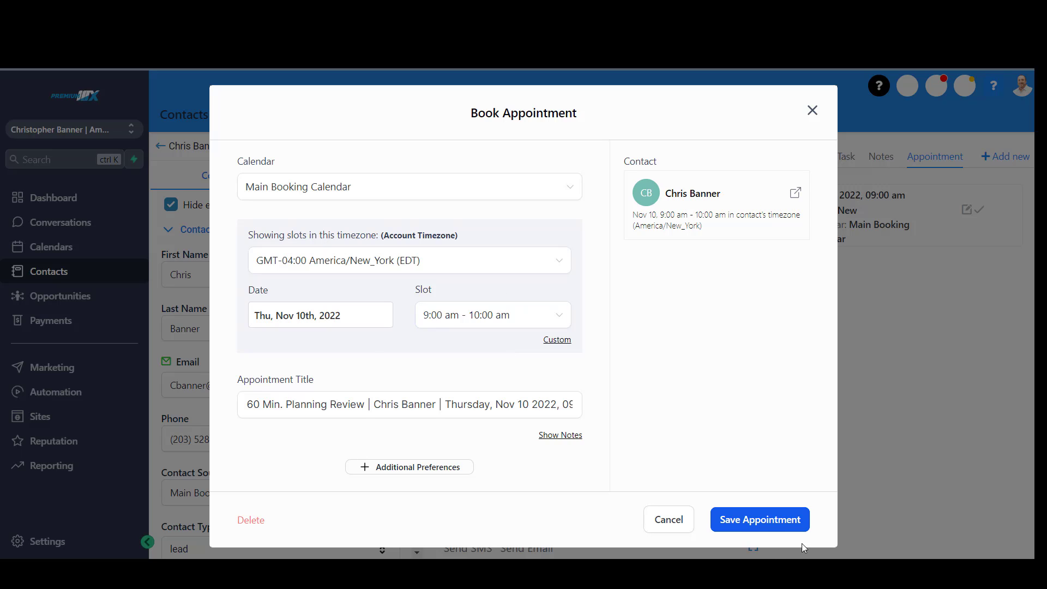
click(738, 523)
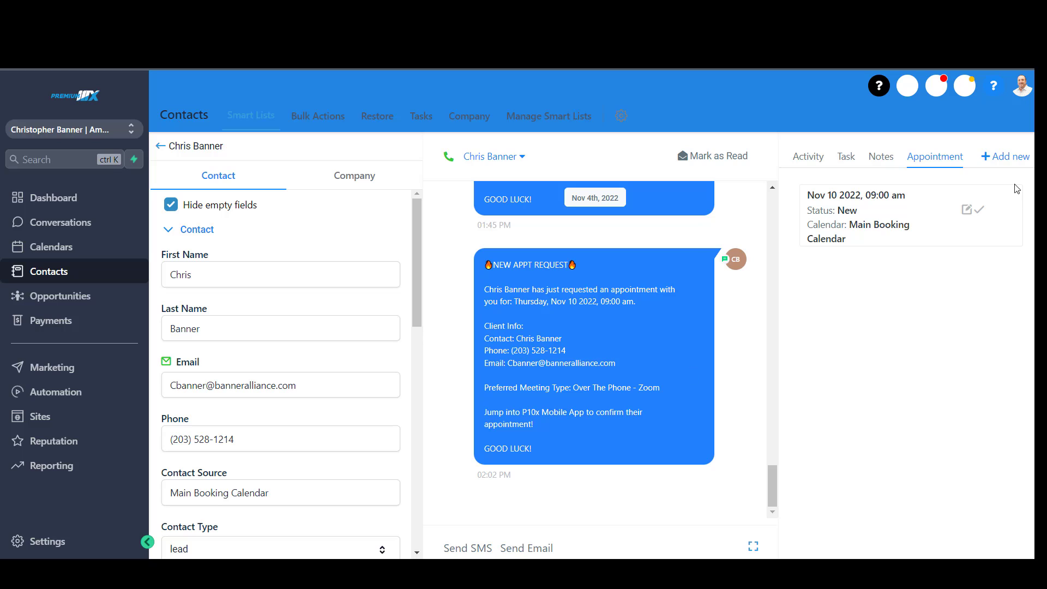
- Confirm the contact's Nov 10, 2022, 09:00 am appointment and check its card in the refreshed Appointment Booking Pipeline
click(979, 211)
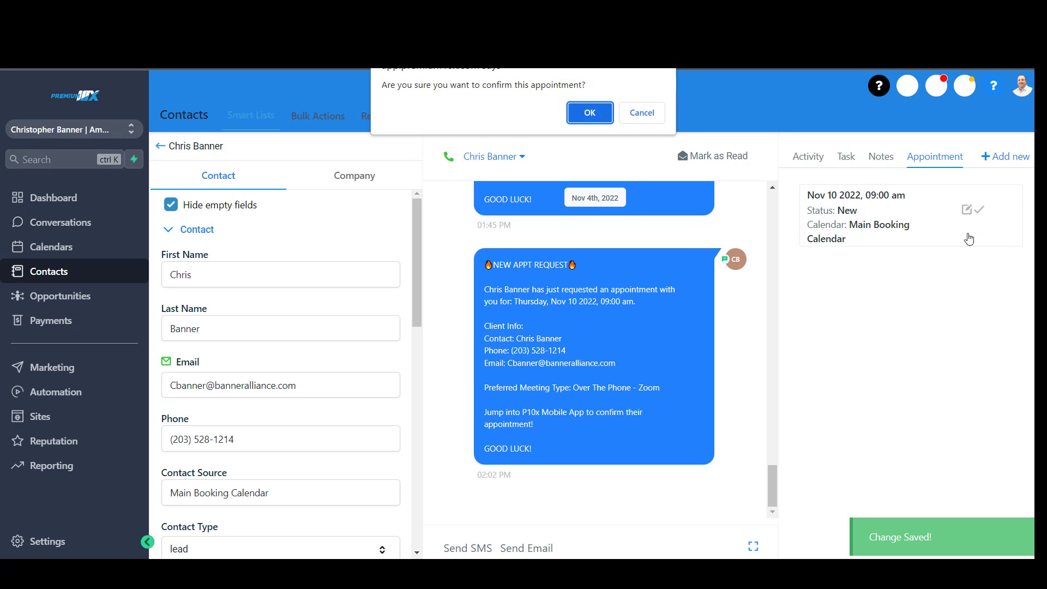
click(590, 113)
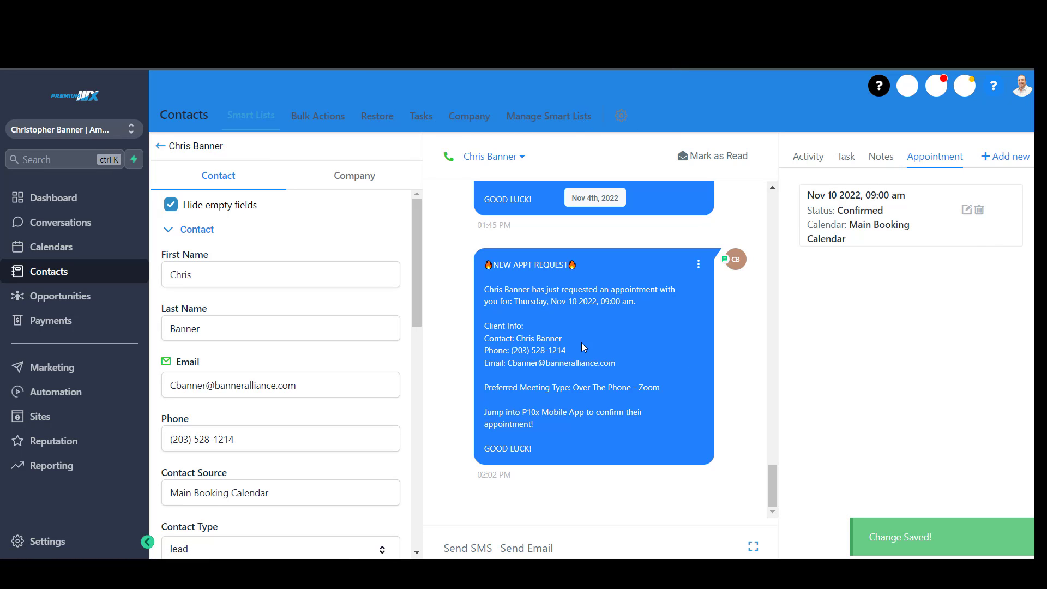
click(52, 296)
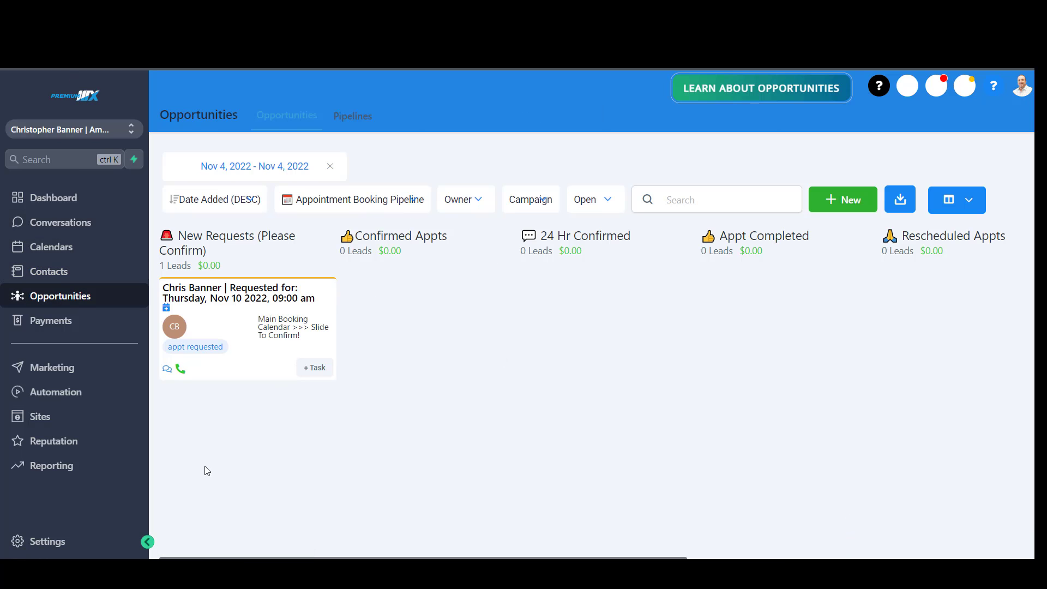
key(F5)
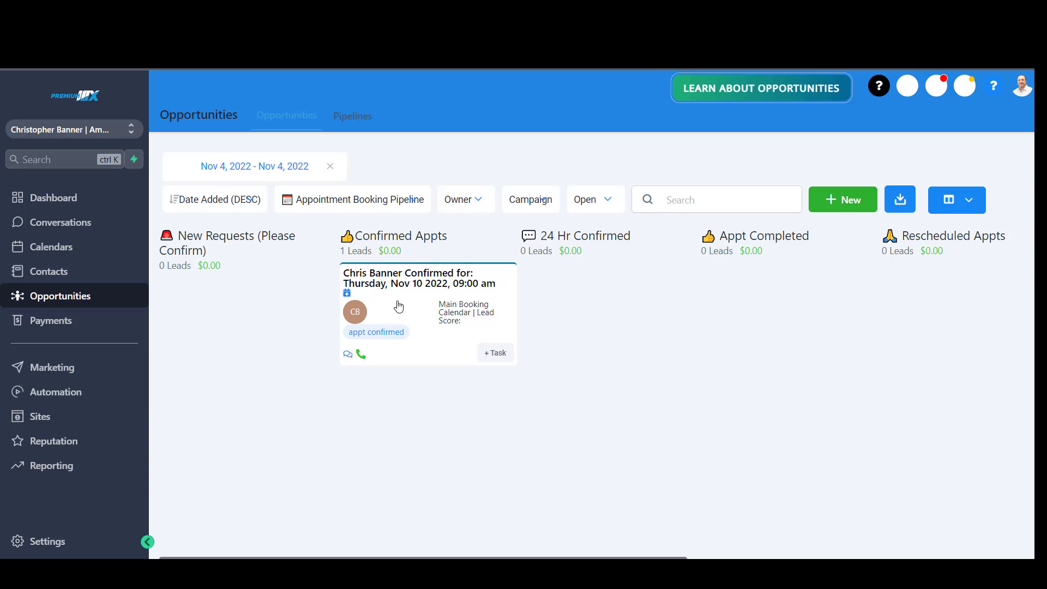
- Reopen the booked contact's record and expand the Appointment Confirmed email to read its full text
click(50, 273)
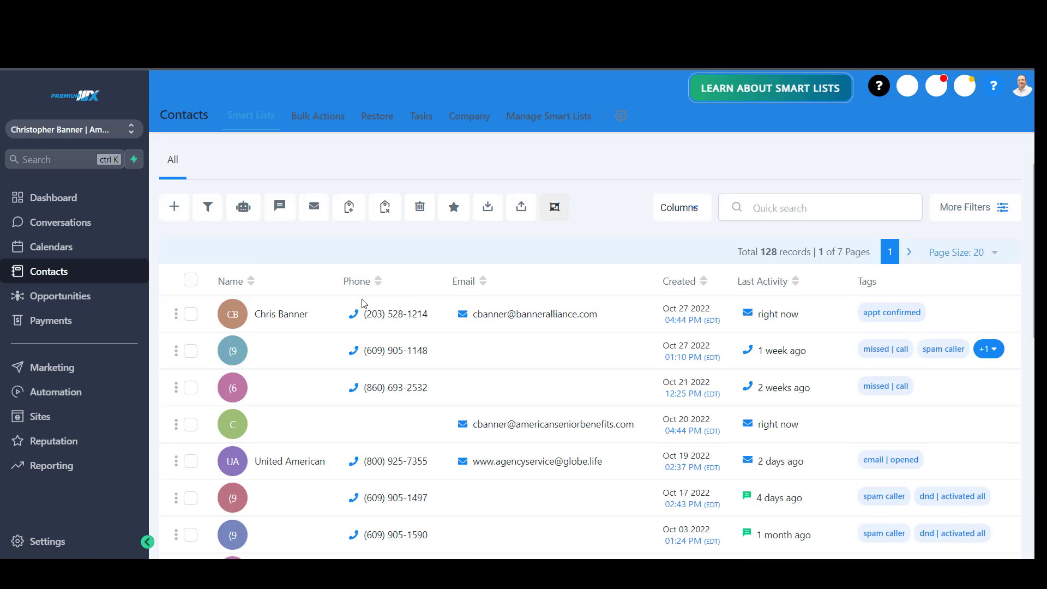
click(277, 321)
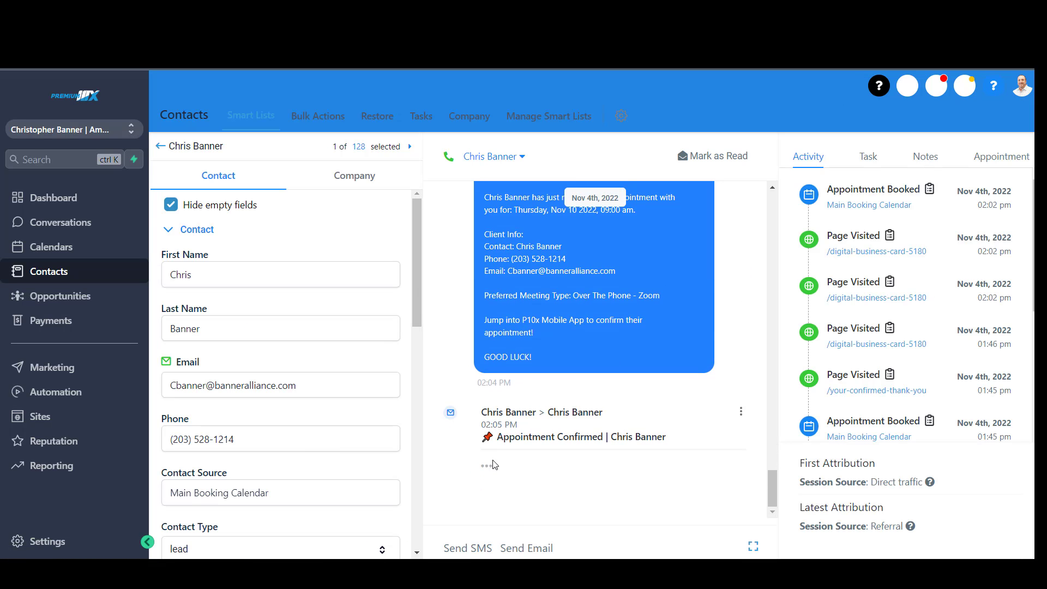
click(485, 467)
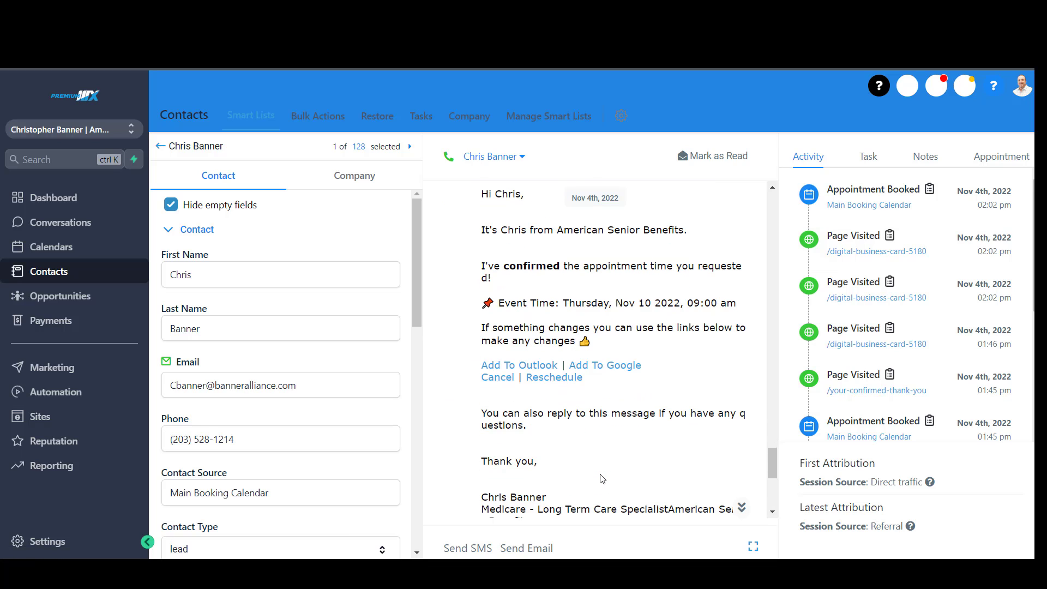
scroll(602, 479, up, 1)
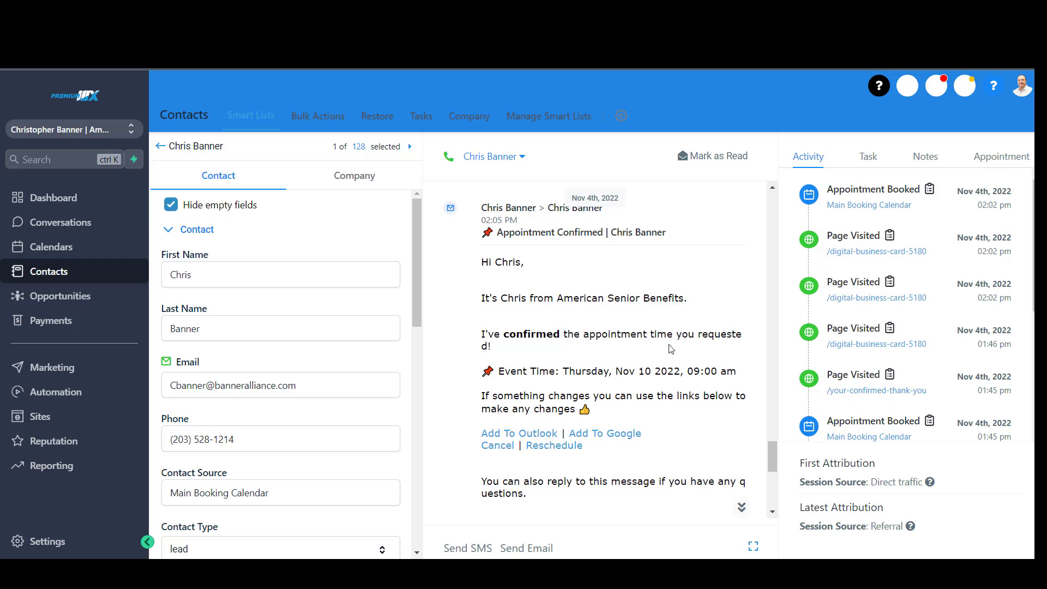
scroll(661, 390, down, 1)
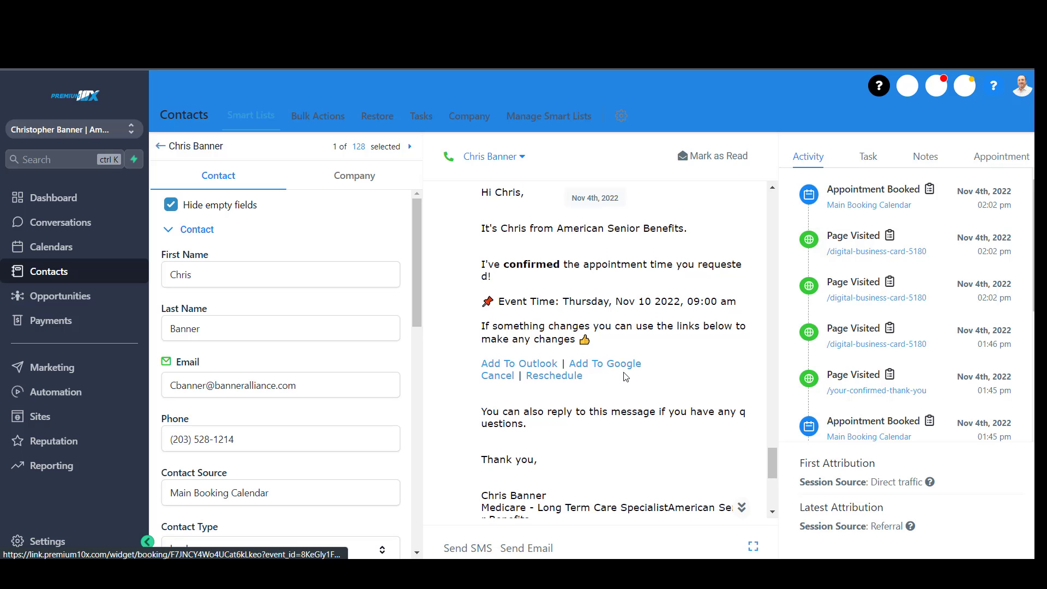
scroll(549, 380, down, 2)
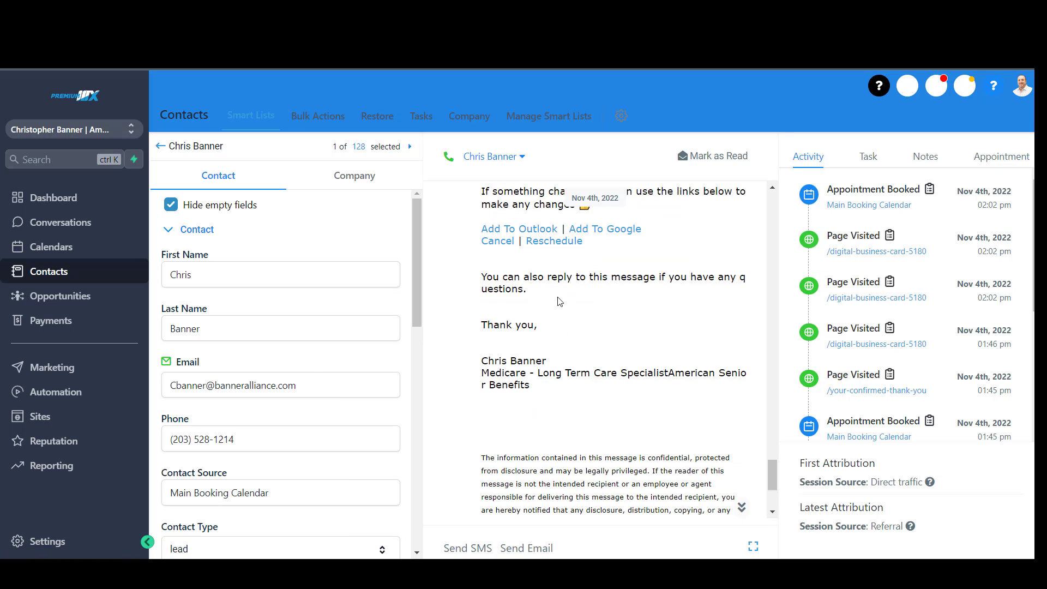
scroll(588, 310, down, 1)
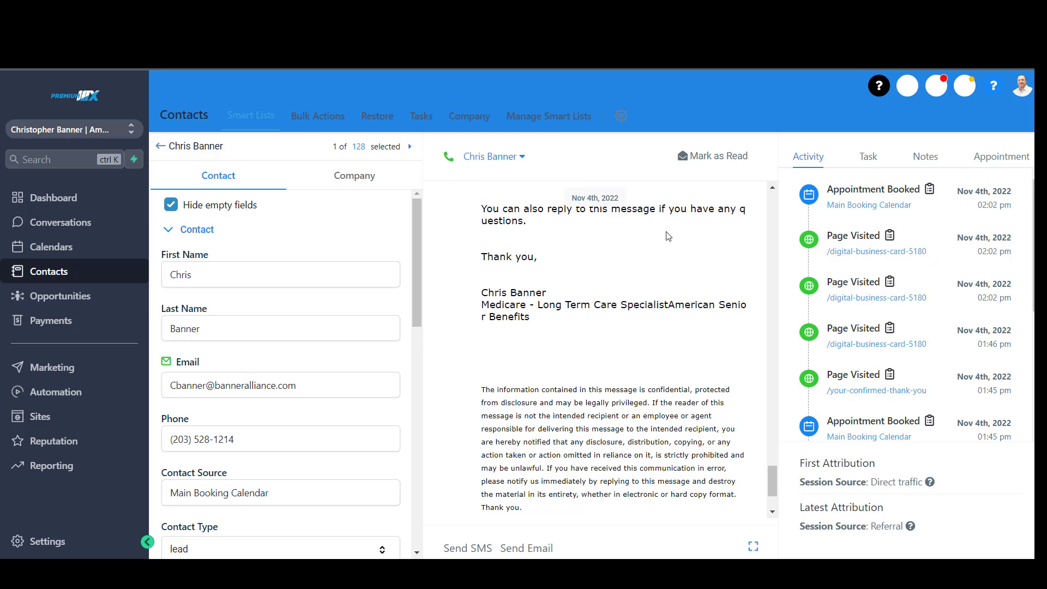
- Reduce the browser zoom to 90% and review the confirmation email's event time, calendar links and Cancel and Reschedule links
click(1035, 39)
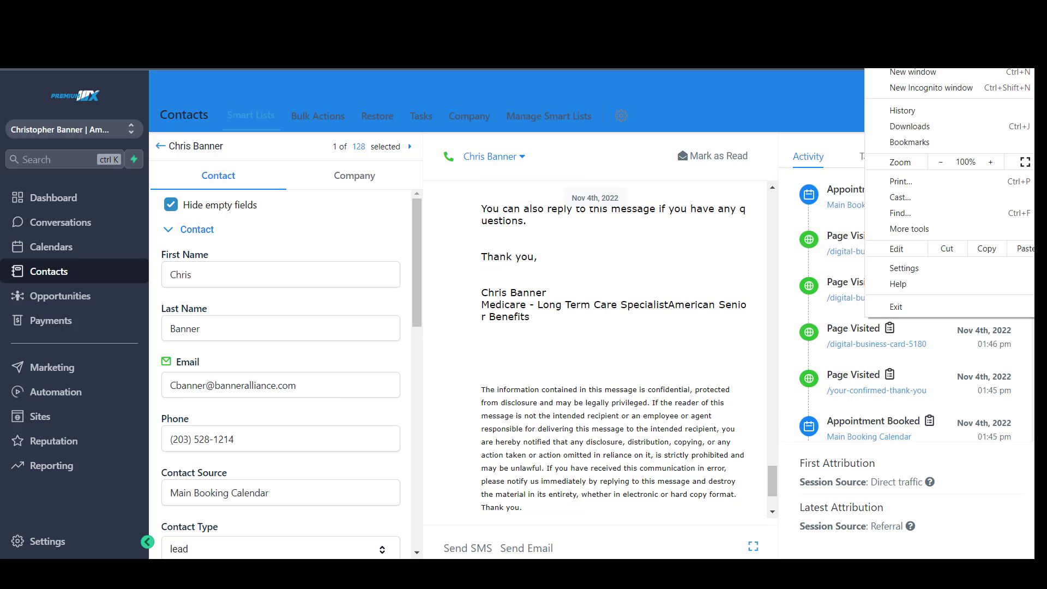
click(941, 162)
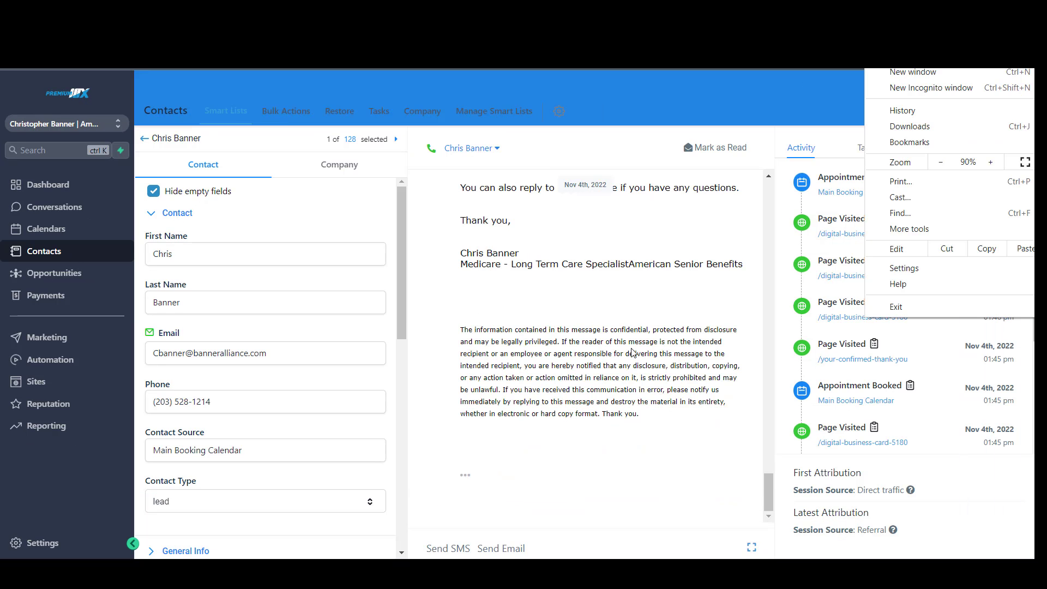
click(591, 396)
scroll(592, 394, up, 6)
scroll(527, 314, down, 1)
scroll(527, 314, down, 6)
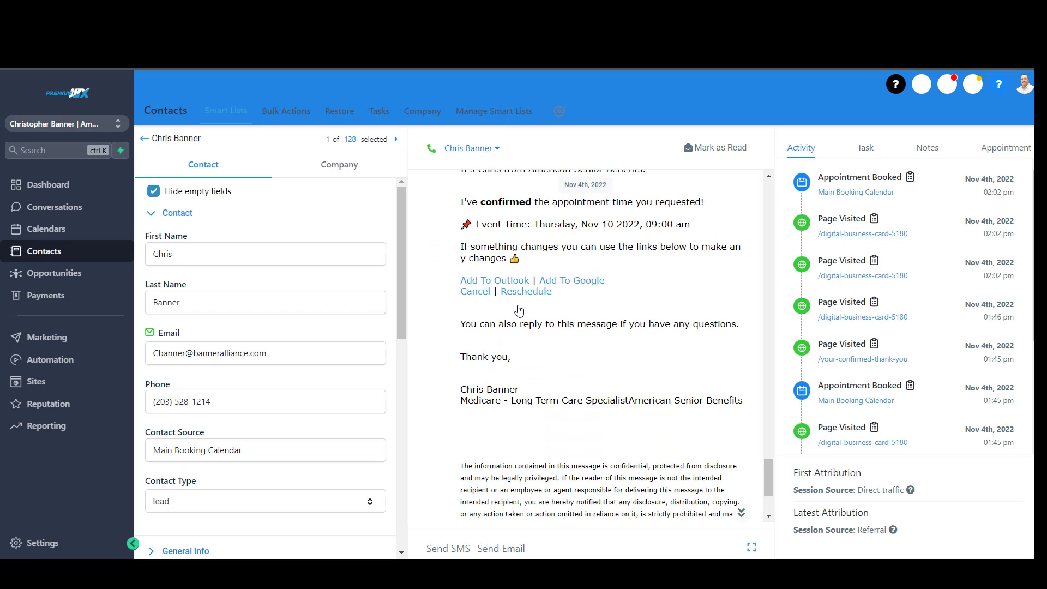